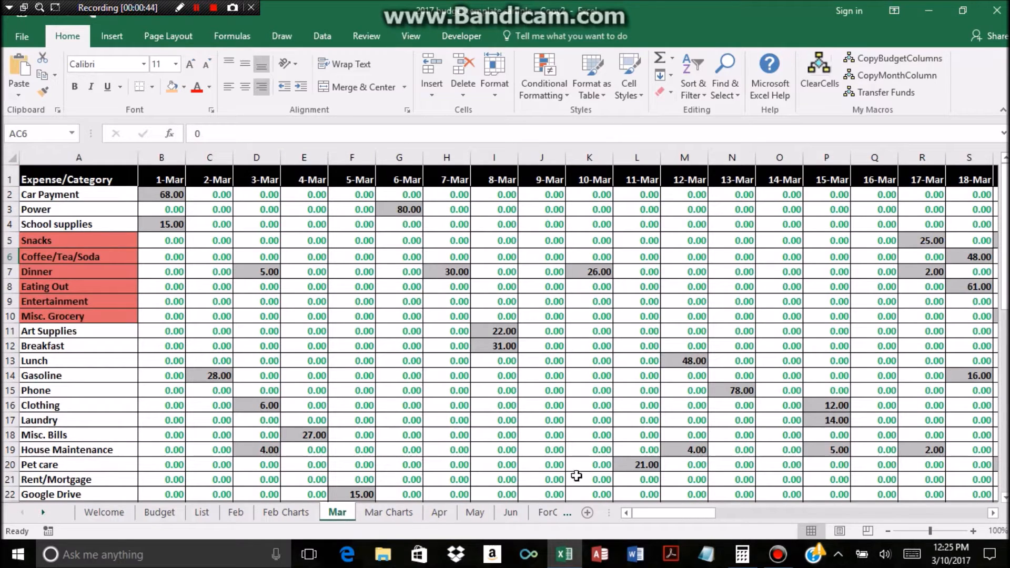
Review the March sheet's daily spending entries together with its Totals, Budget and Difference columns.
{"action": "left_click_drag", "start_coordinate": [674, 513], "coordinate": [756, 514]}
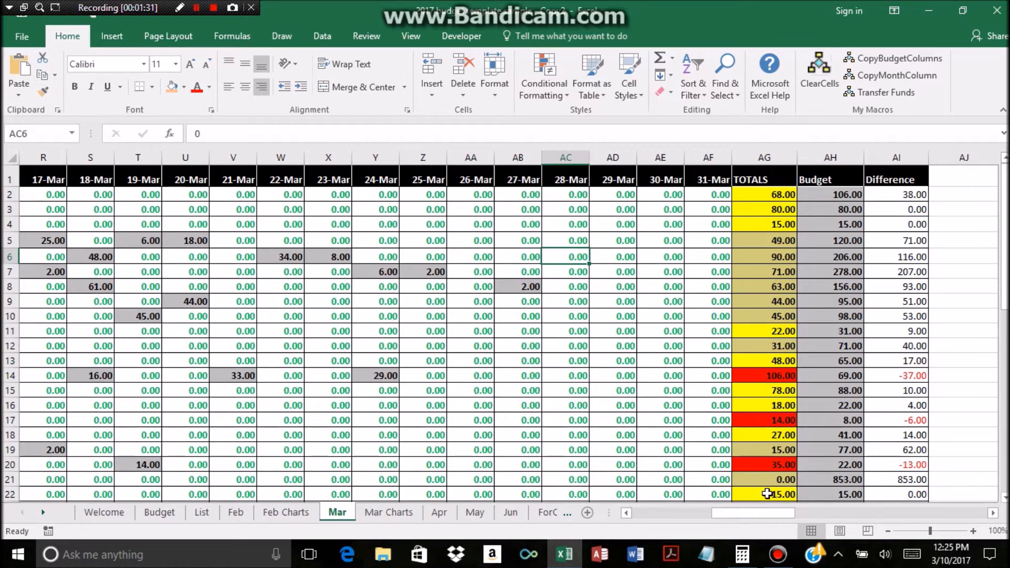
{"action": "left_click_drag", "start_coordinate": [774, 519], "coordinate": [648, 528]}
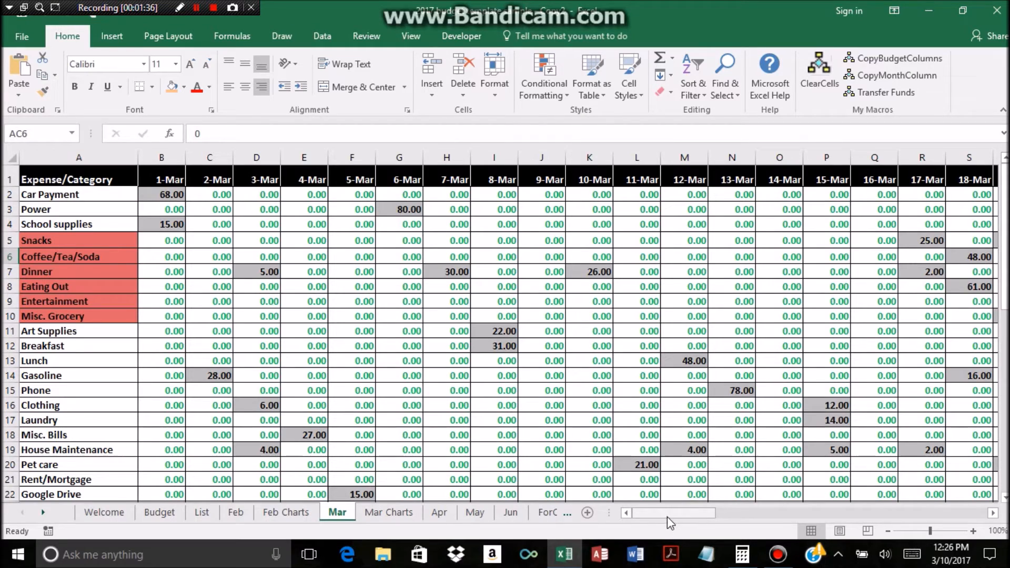
{"action": "left_click_drag", "start_coordinate": [667, 516], "coordinate": [639, 518]}
{"action": "left_click_drag", "start_coordinate": [671, 518], "coordinate": [626, 530]}
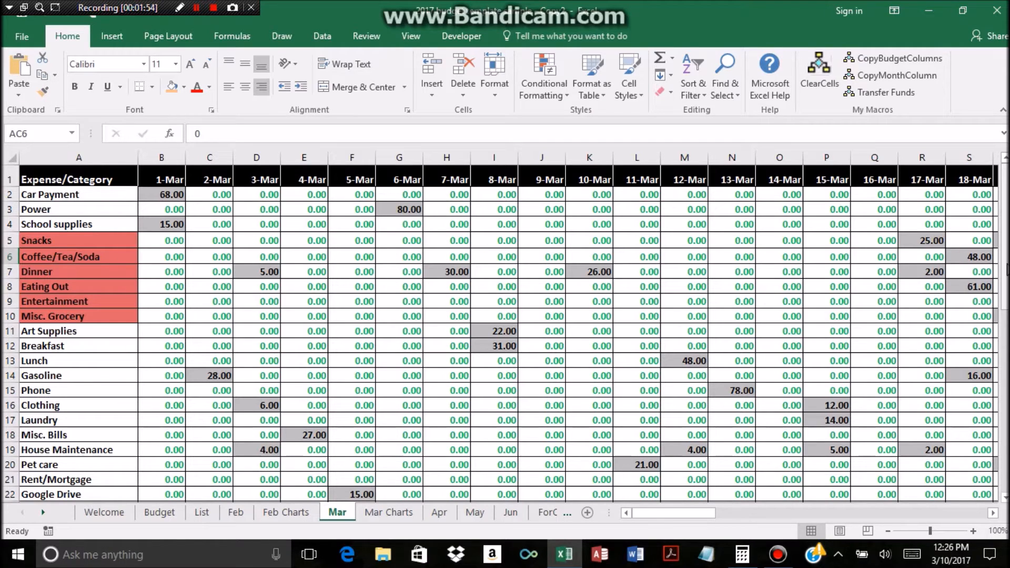
Change the expense category in A17 of the March sheet to Google Drive.
{"action": "mouse_move", "coordinate": [1007, 269]}
{"action": "left_mouse_down"}
{"action": "mouse_move", "coordinate": [1007, 298]}
{"action": "mouse_move", "coordinate": [1008, 269]}
{"action": "mouse_move", "coordinate": [1007, 287]}
{"action": "left_mouse_up"}
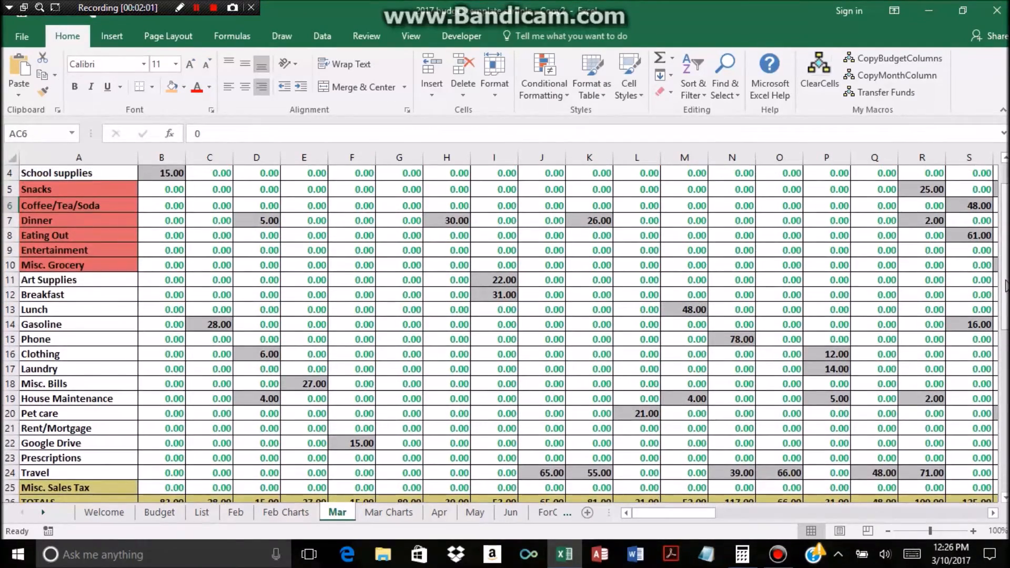
{"action": "left_click", "coordinate": [105, 367]}
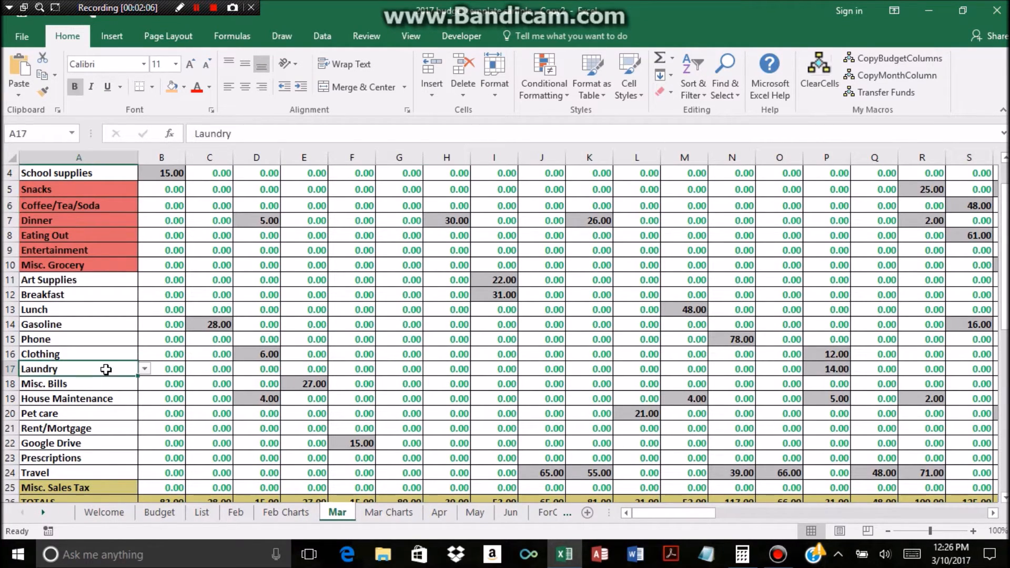
{"action": "left_click", "coordinate": [144, 370]}
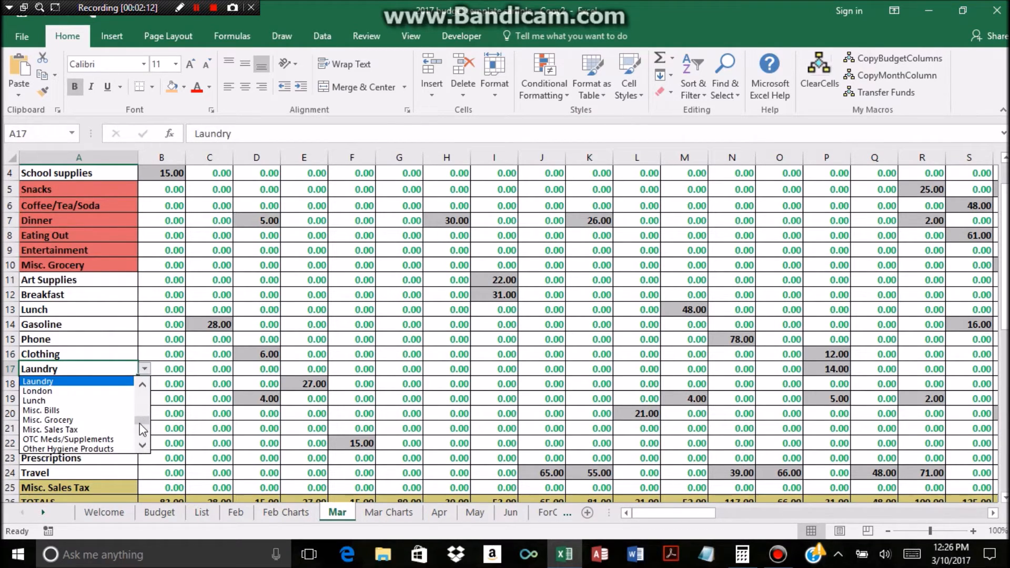
{"action": "left_click_drag", "start_coordinate": [142, 421], "coordinate": [143, 414]}
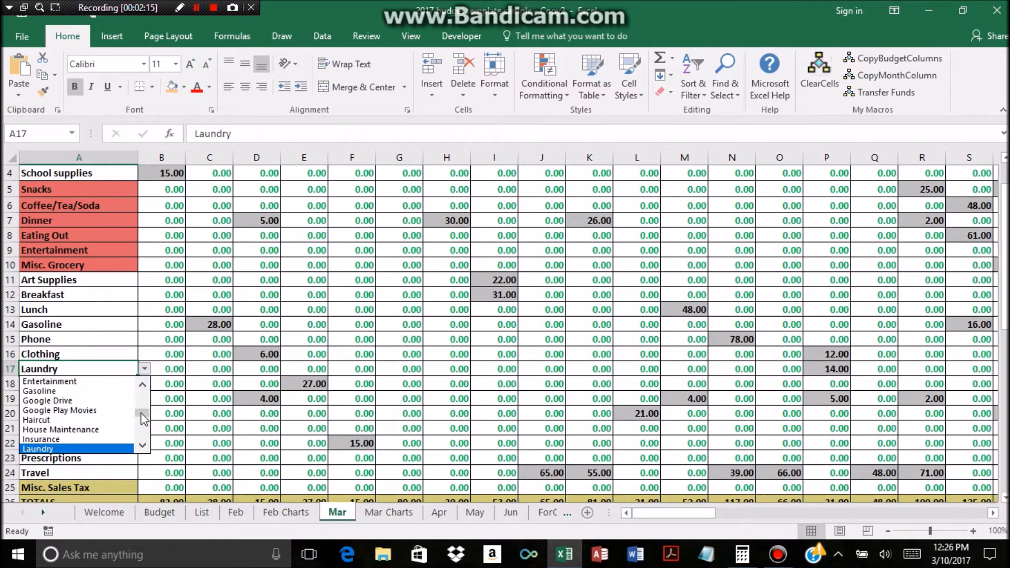
{"action": "left_click", "coordinate": [111, 401]}
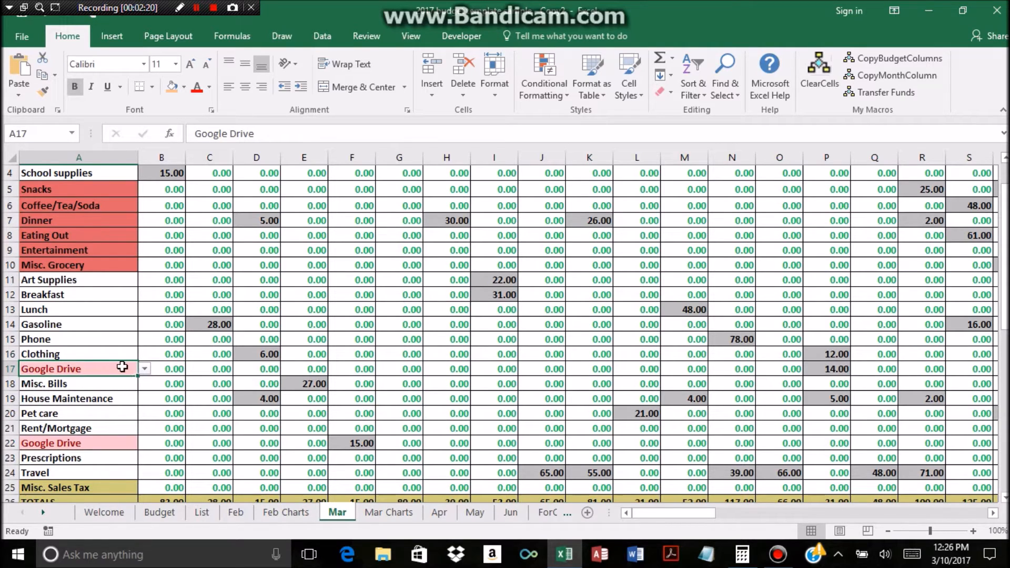
View the Highlight Cells Rules offered by conditional formatting for the category in A17.
{"action": "left_click", "coordinate": [559, 88]}
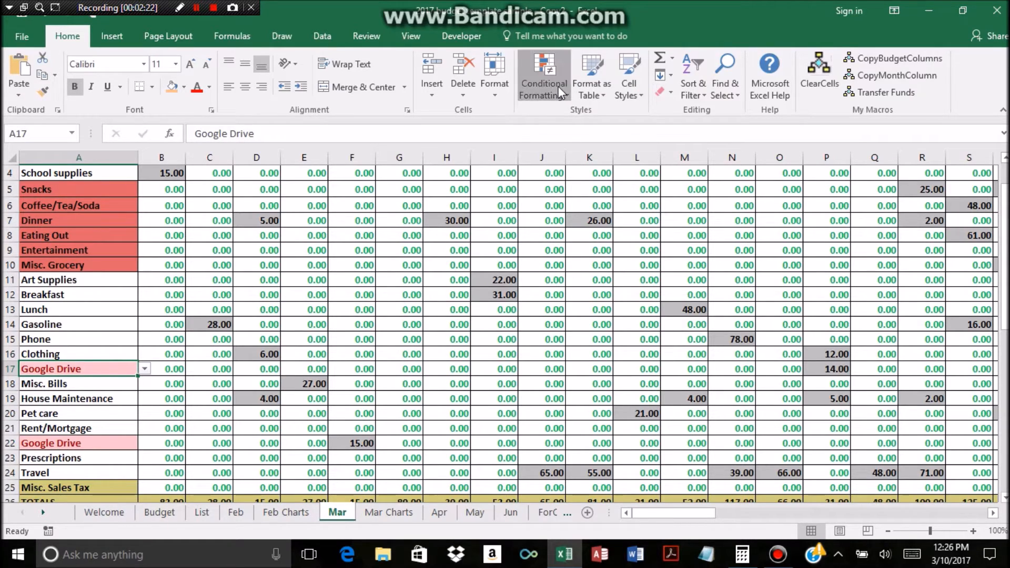
{"action": "mouse_move", "coordinate": [594, 130]}
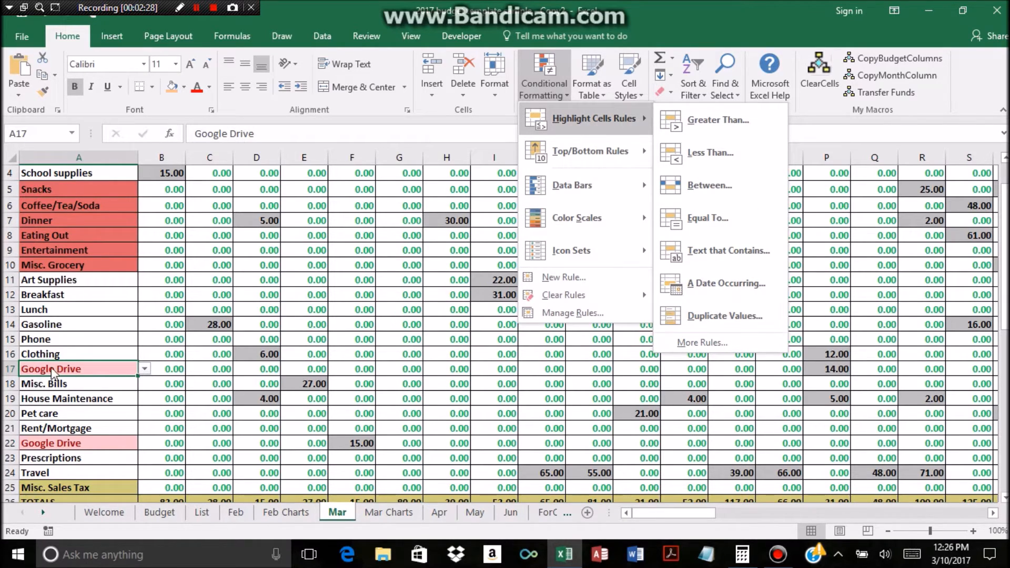
{"action": "left_click", "coordinate": [105, 369]}
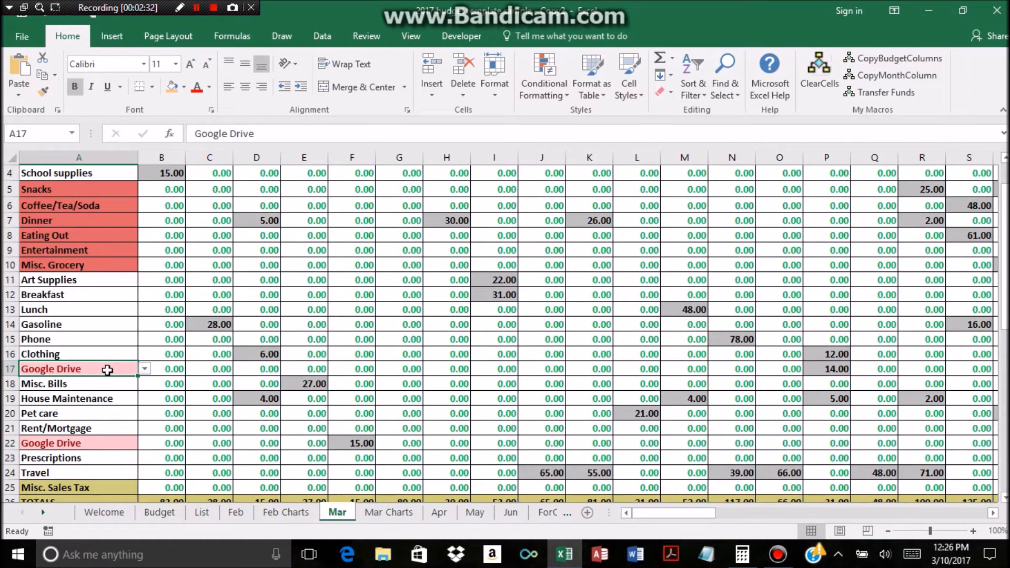
Set the expense category in A17 back to Laundry.
{"action": "left_click", "coordinate": [143, 369]}
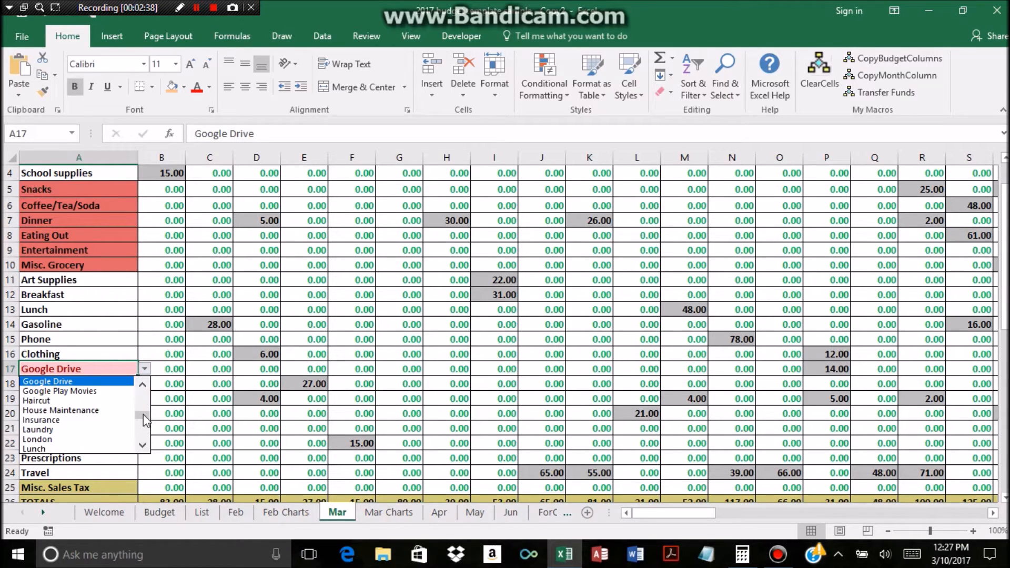
{"action": "scroll", "coordinate": [145, 418], "scroll_direction": "down", "scroll_amount": 2}
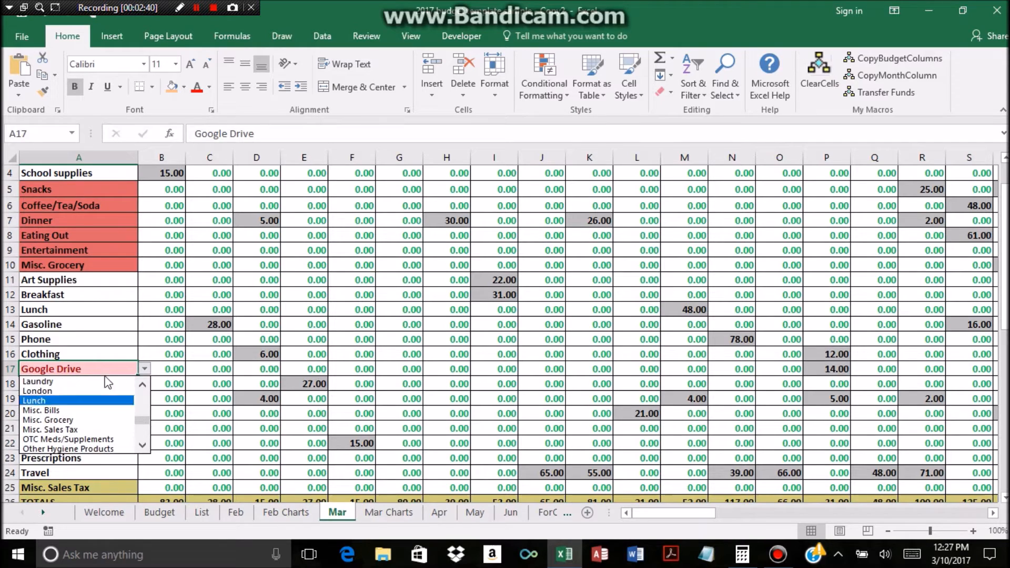
{"action": "left_click", "coordinate": [105, 382]}
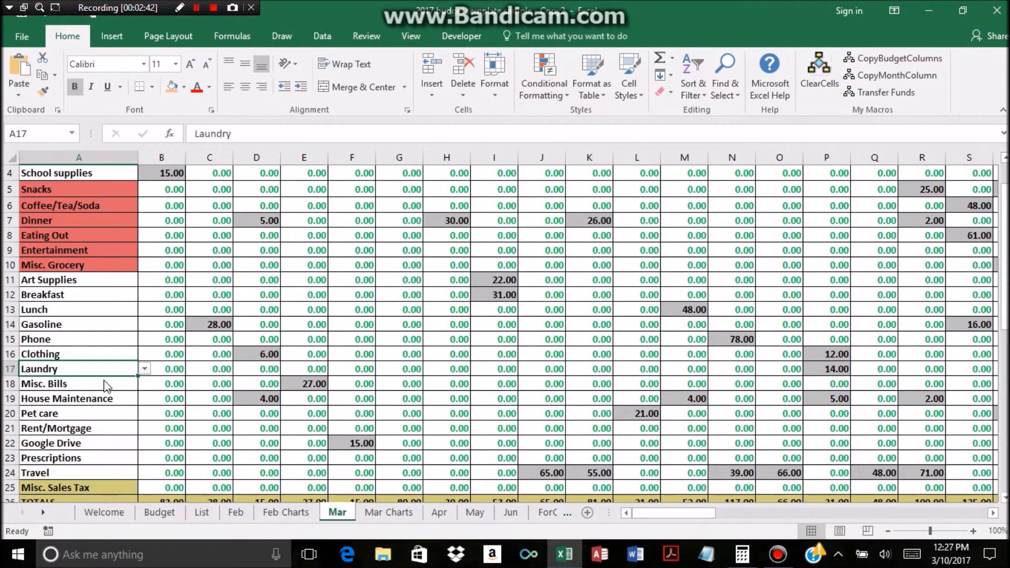
Set the expense category in A18 to Car Maintenance, and replace it with the duplicate category Car Payment.
{"action": "left_click", "coordinate": [114, 386]}
{"action": "left_click", "coordinate": [144, 384]}
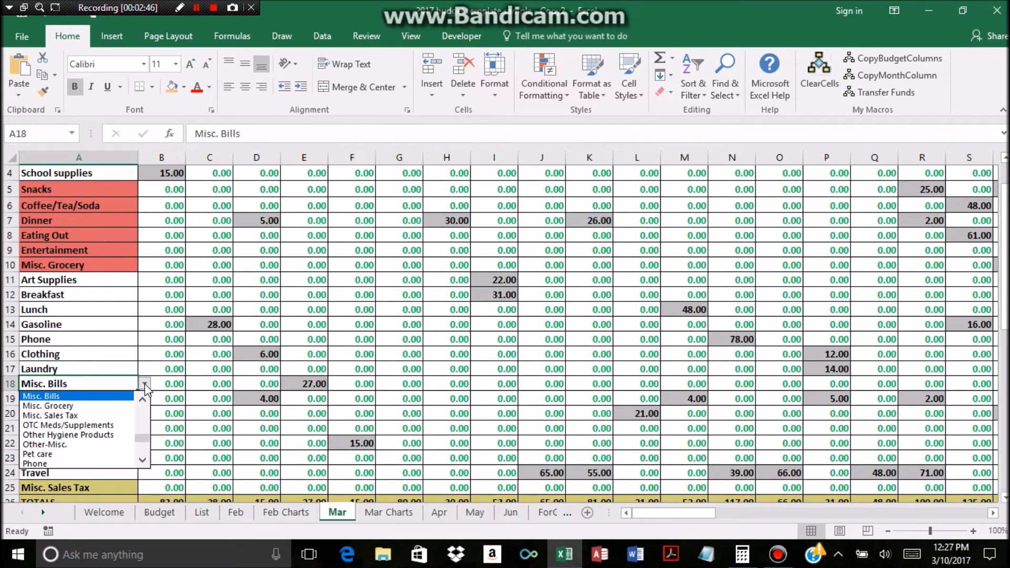
{"action": "left_click_drag", "start_coordinate": [145, 441], "coordinate": [146, 412]}
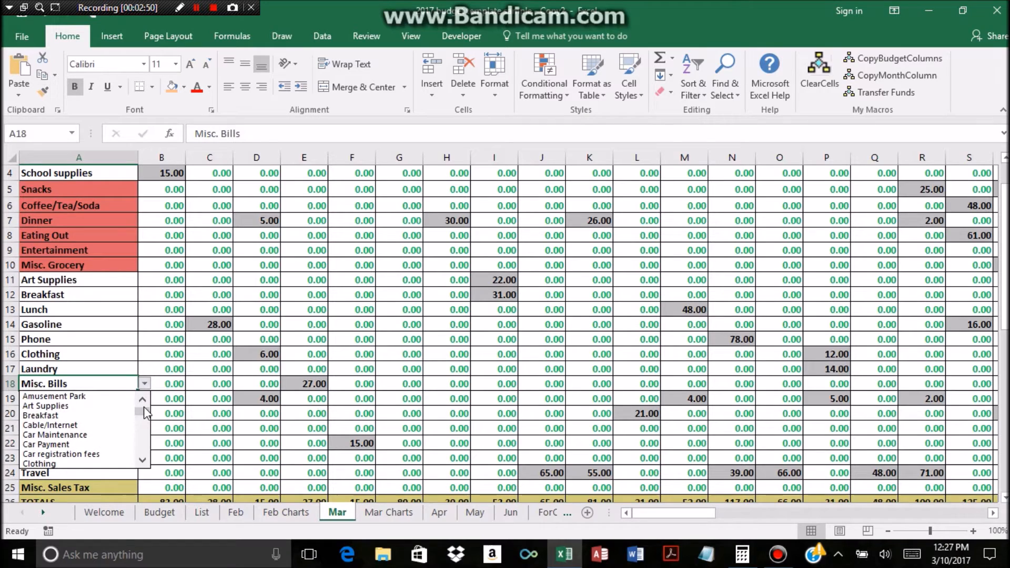
{"action": "left_click", "coordinate": [87, 437]}
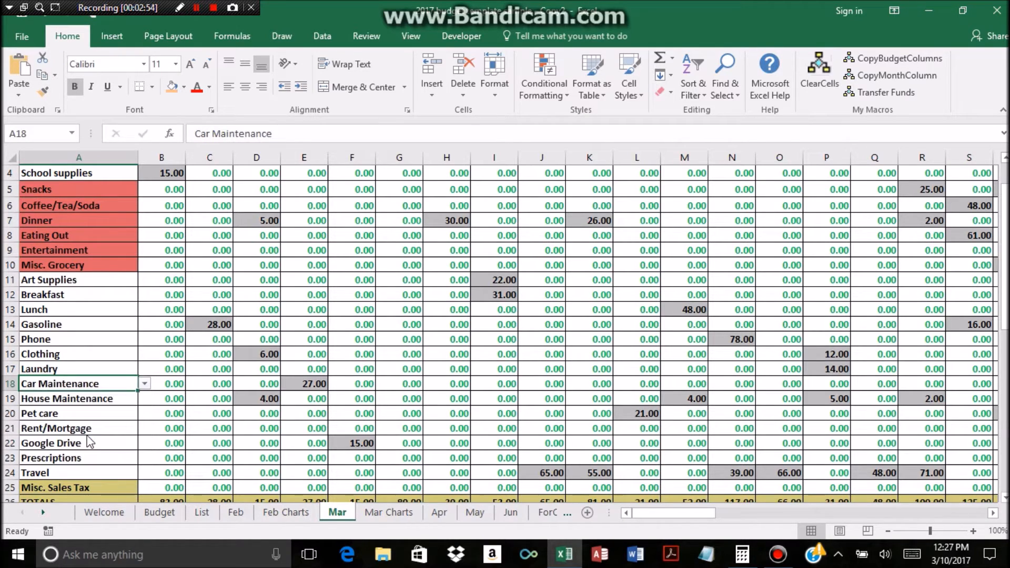
{"action": "left_click", "coordinate": [145, 385]}
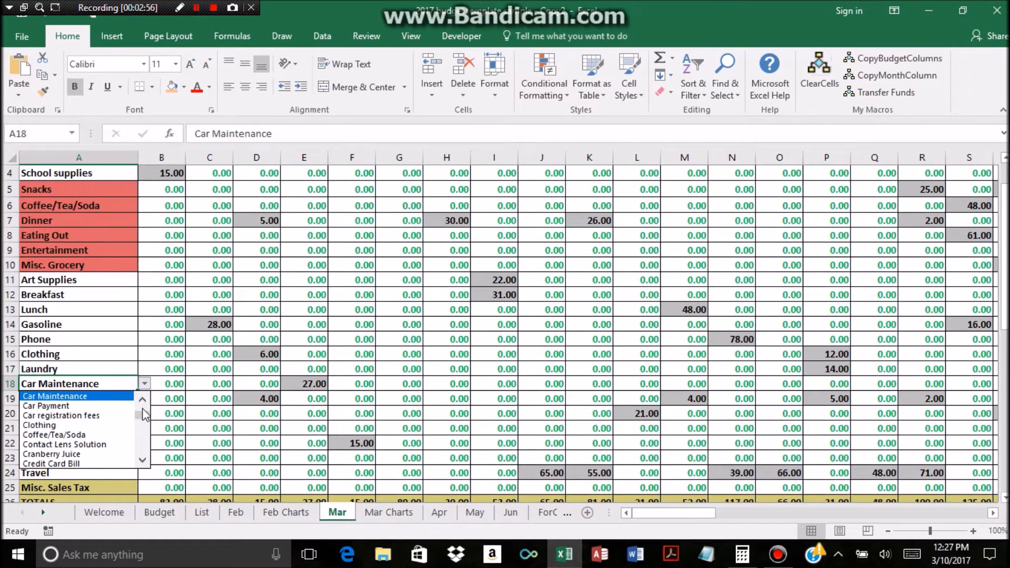
{"action": "left_click", "coordinate": [79, 406]}
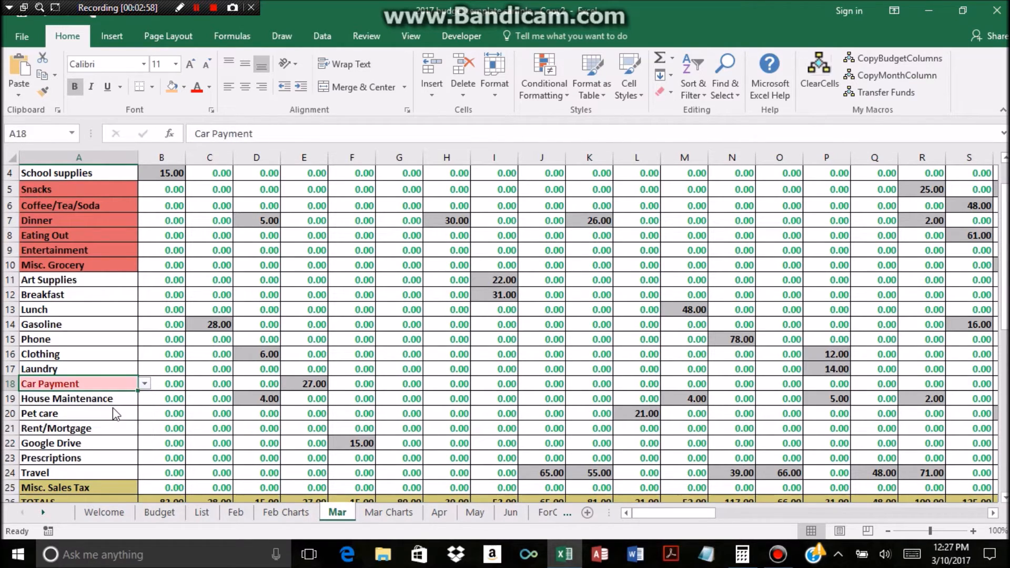
Choose Insurance as the expense category in A18.
{"action": "left_click", "coordinate": [144, 384]}
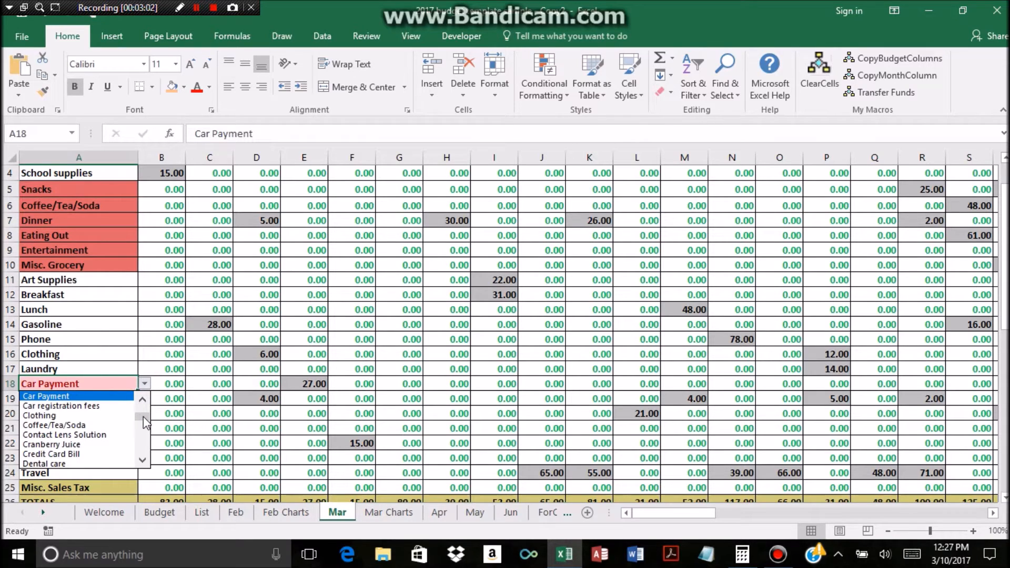
{"action": "scroll", "coordinate": [144, 416], "scroll_direction": "up", "scroll_amount": 4}
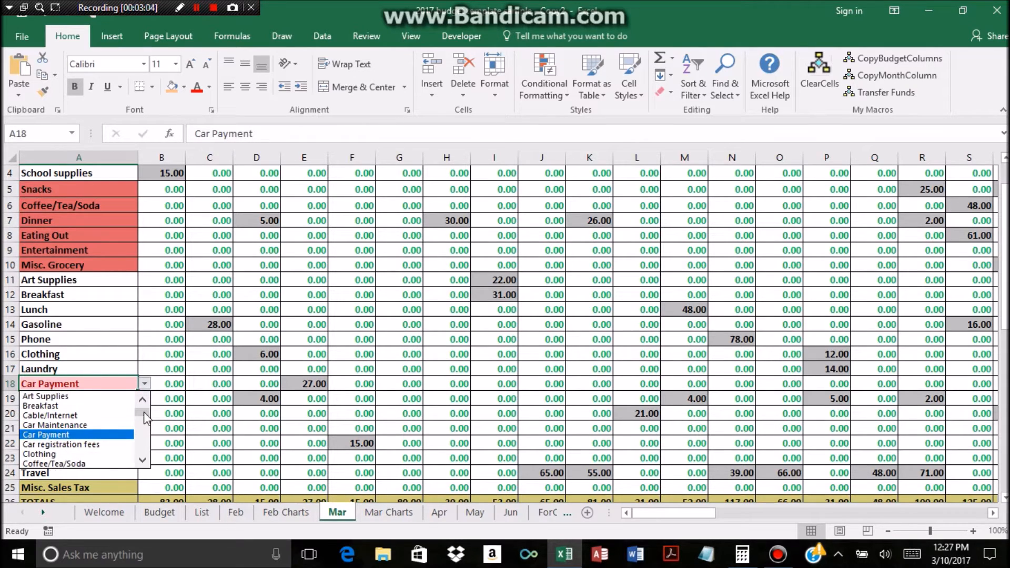
{"action": "left_click_drag", "start_coordinate": [143, 412], "coordinate": [144, 435]}
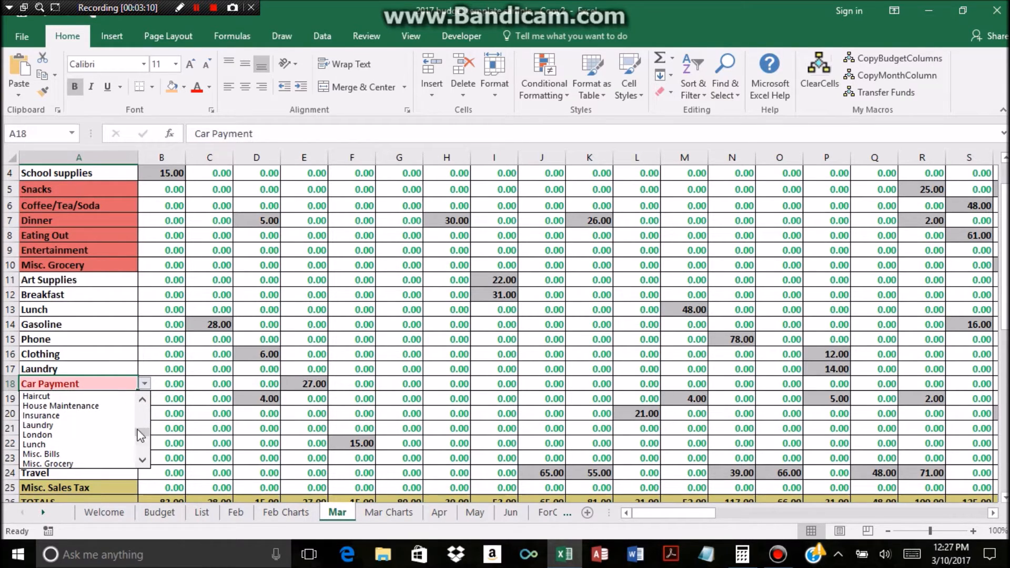
{"action": "left_click", "coordinate": [111, 416]}
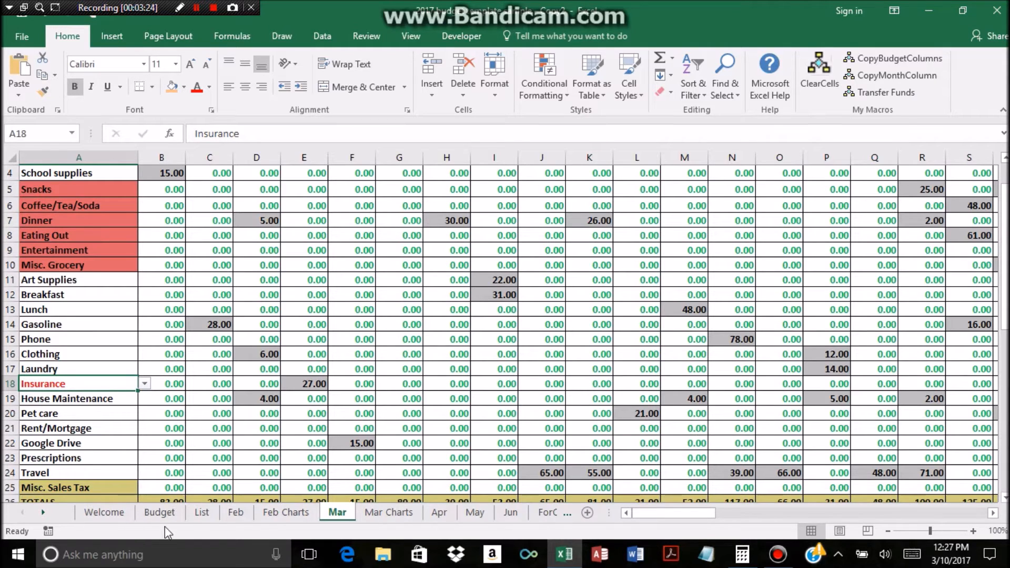
Check the March amount for Insurance on the Budget sheet and set the March sheet's A18 category back to Misc. Bills.
{"action": "left_click", "coordinate": [160, 513]}
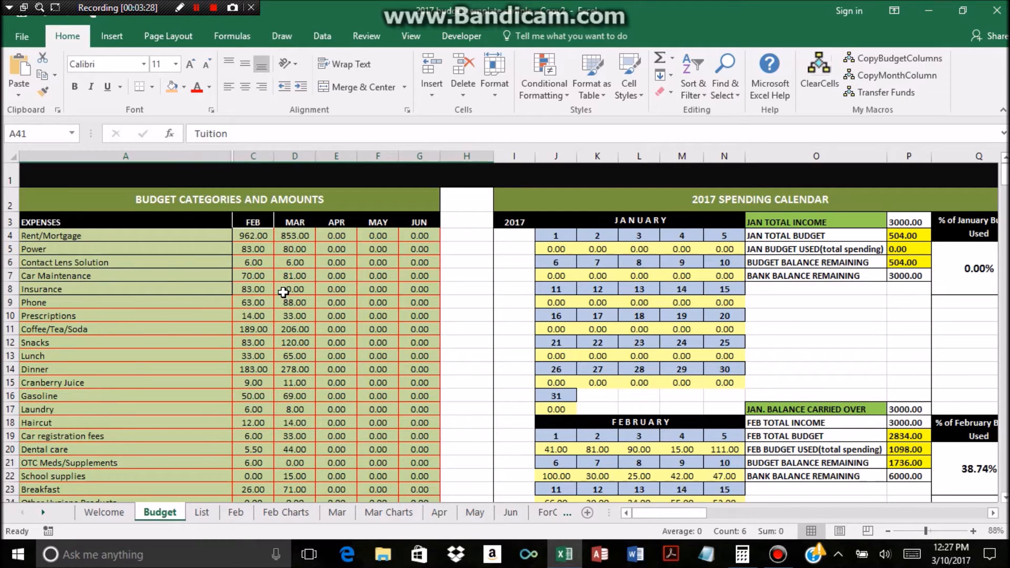
{"action": "left_click", "coordinate": [337, 513]}
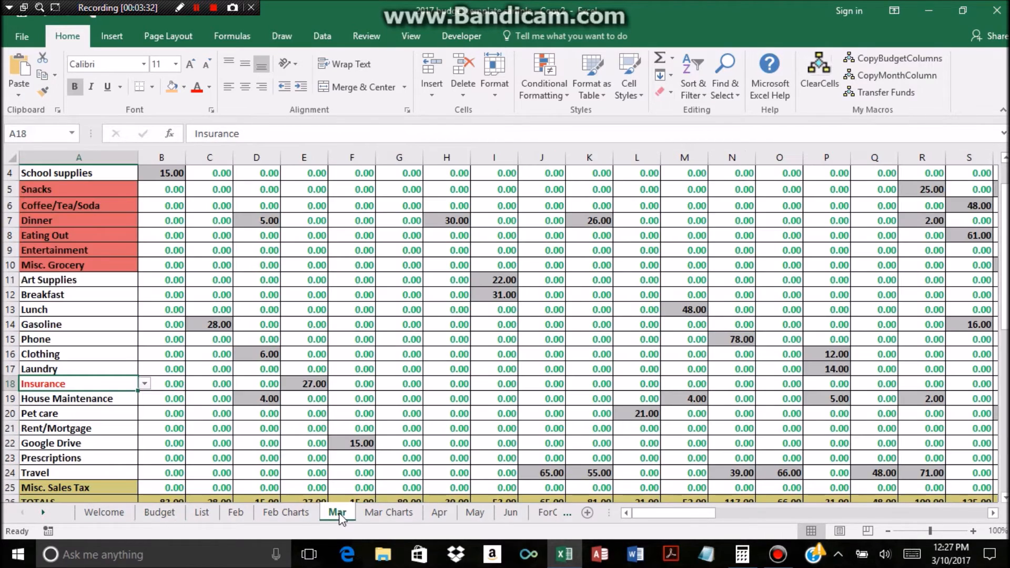
{"action": "left_click", "coordinate": [144, 385]}
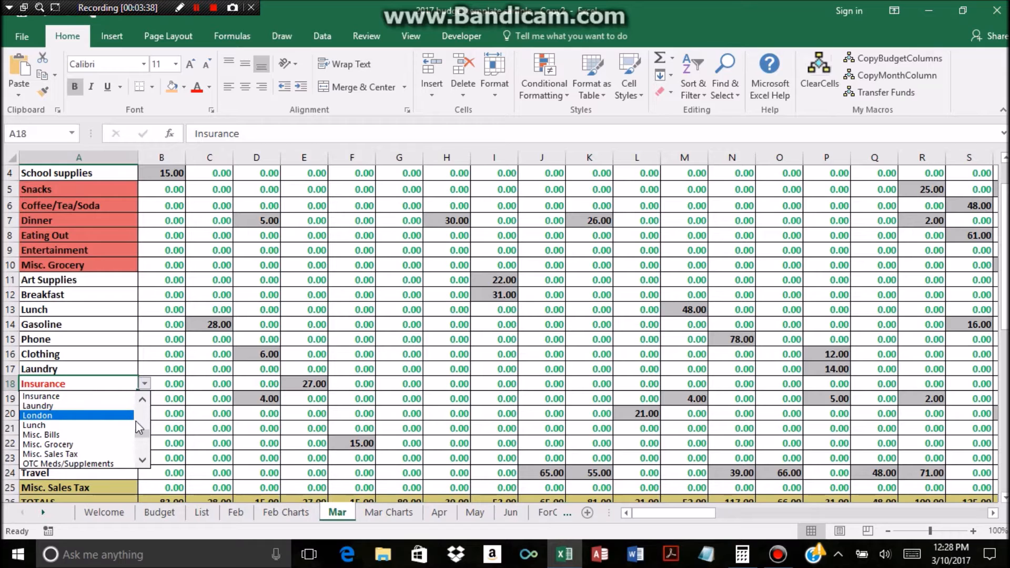
{"action": "left_click", "coordinate": [119, 437]}
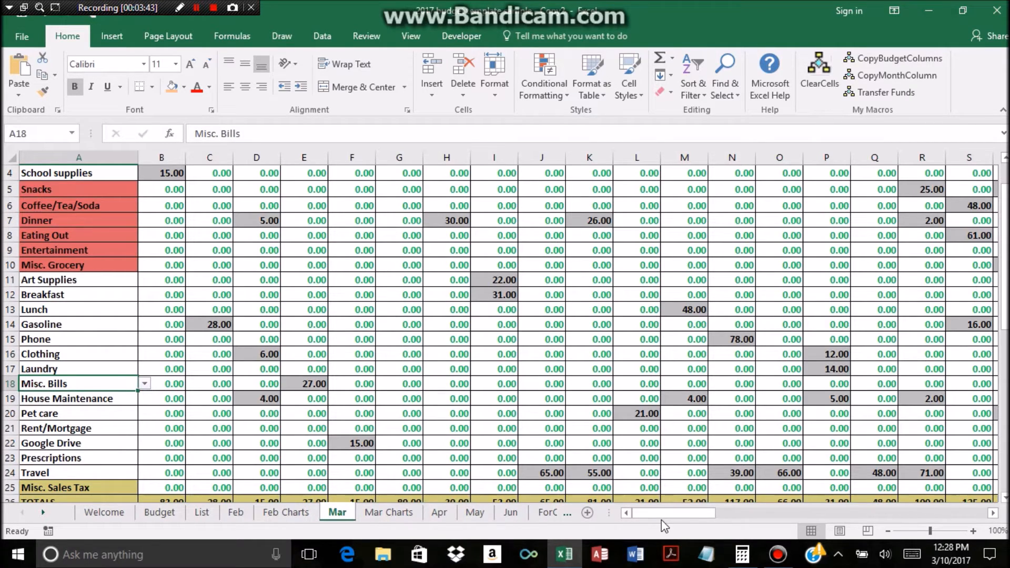
Enter 49 as the Snacks spending for 26-Mar in AA5 and dismiss the budget alerts.
{"action": "left_click_drag", "start_coordinate": [682, 520], "coordinate": [764, 514]}
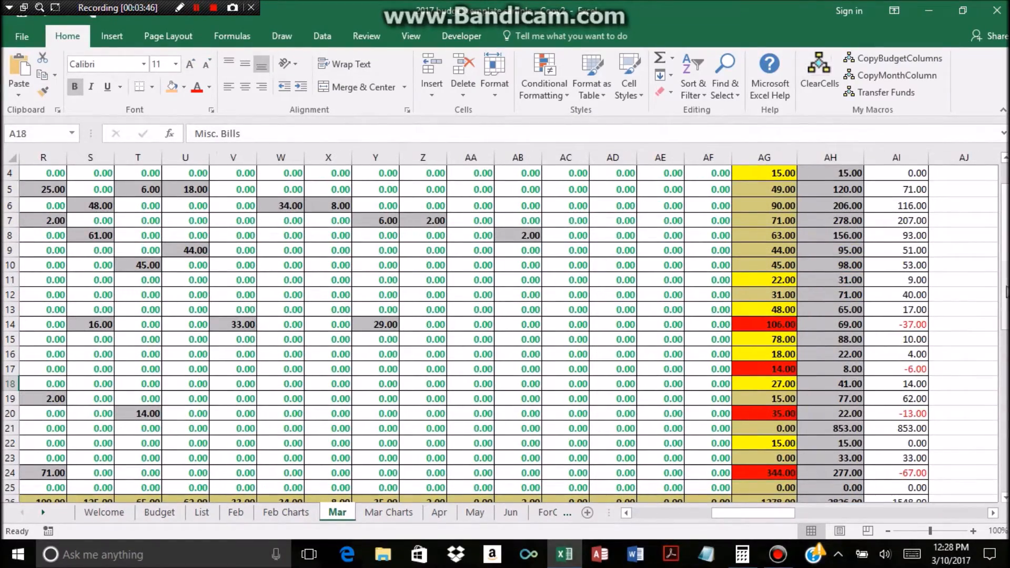
{"action": "left_click_drag", "start_coordinate": [1005, 288], "coordinate": [1009, 274]}
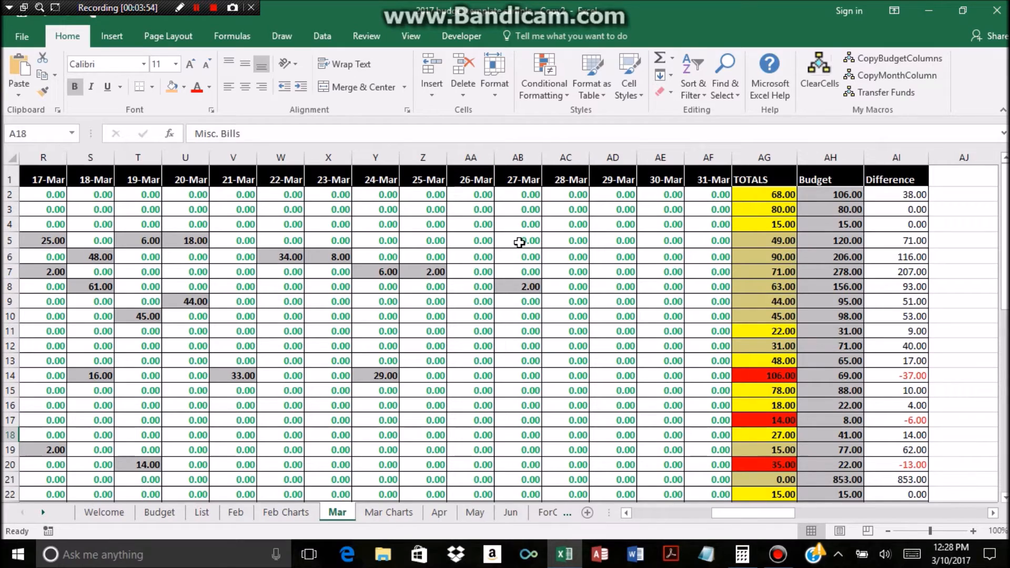
{"action": "left_click", "coordinate": [459, 240]}
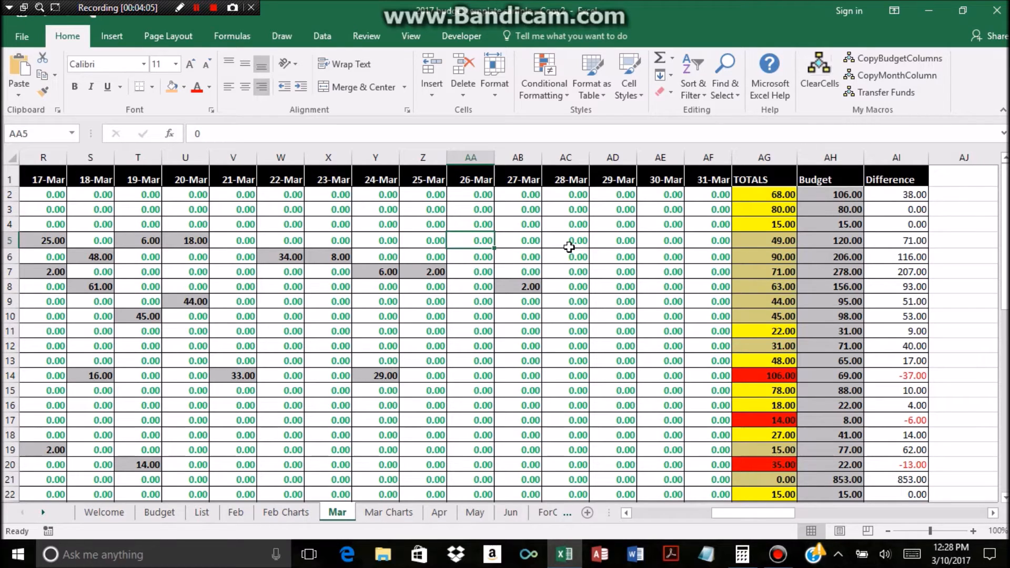
{"action": "type", "text": "49"}
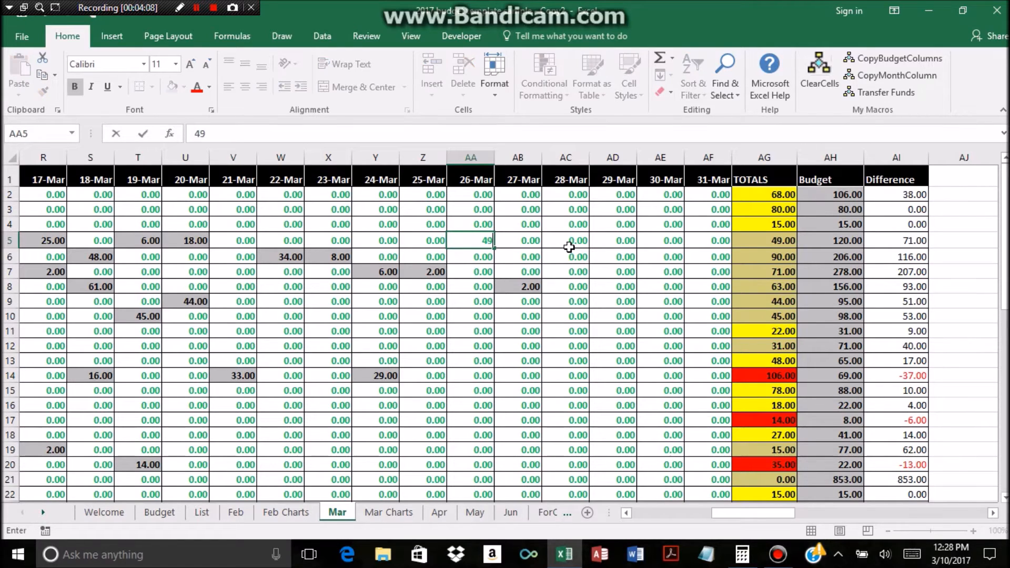
{"action": "key", "text": "Return"}
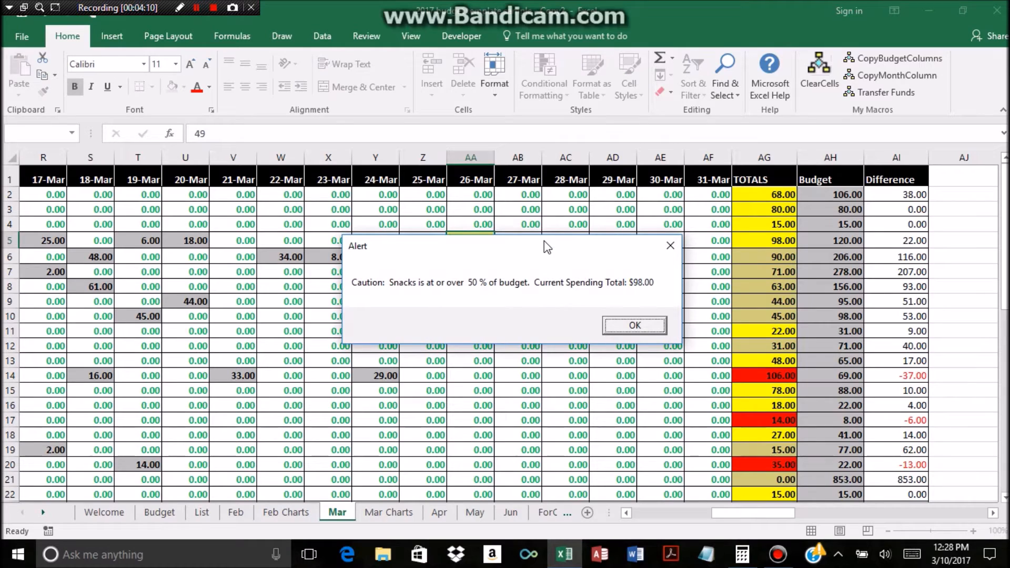
{"action": "left_click_drag", "start_coordinate": [538, 246], "coordinate": [404, 281]}
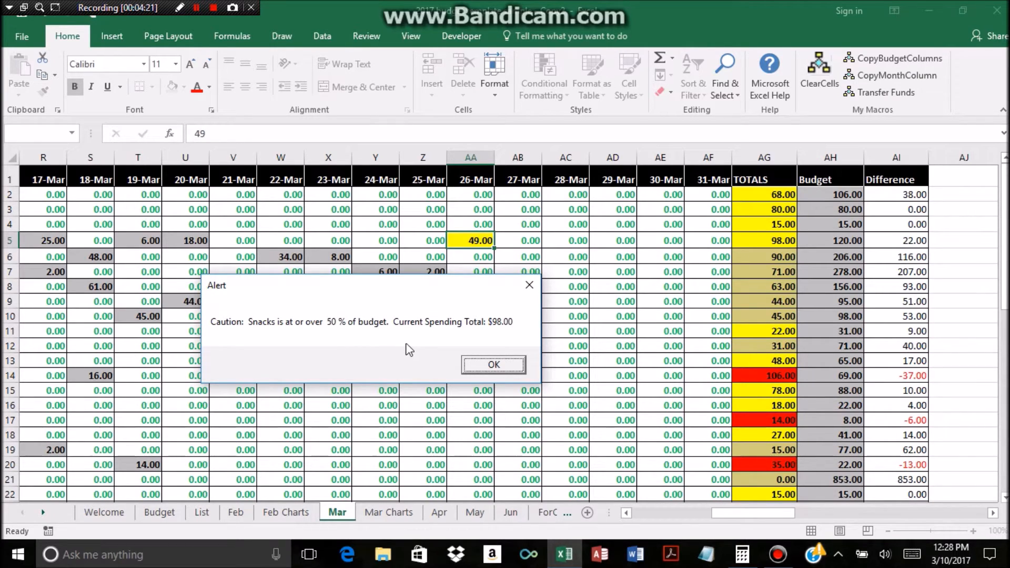
{"action": "left_click", "coordinate": [493, 365]}
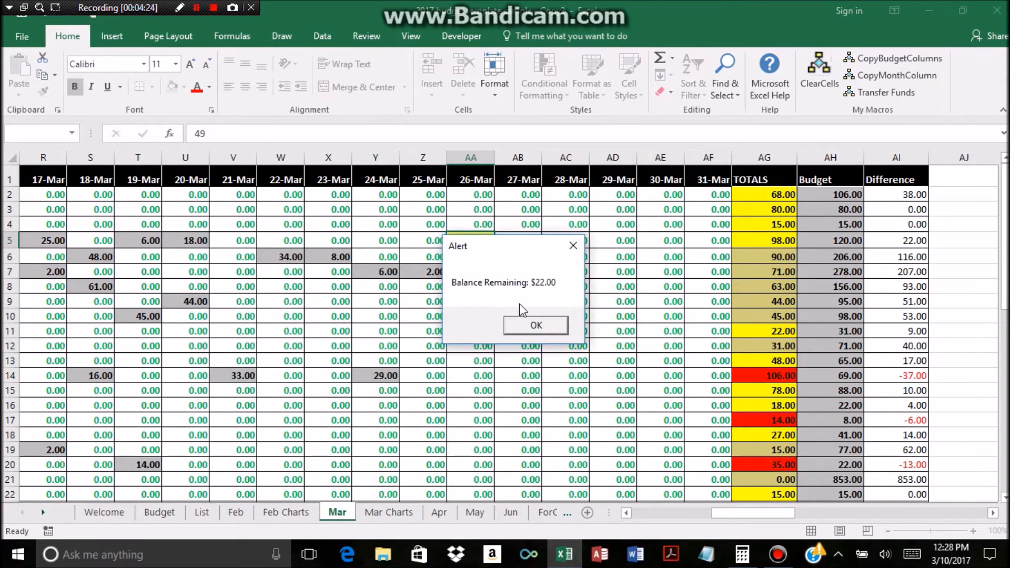
{"action": "left_click", "coordinate": [537, 327]}
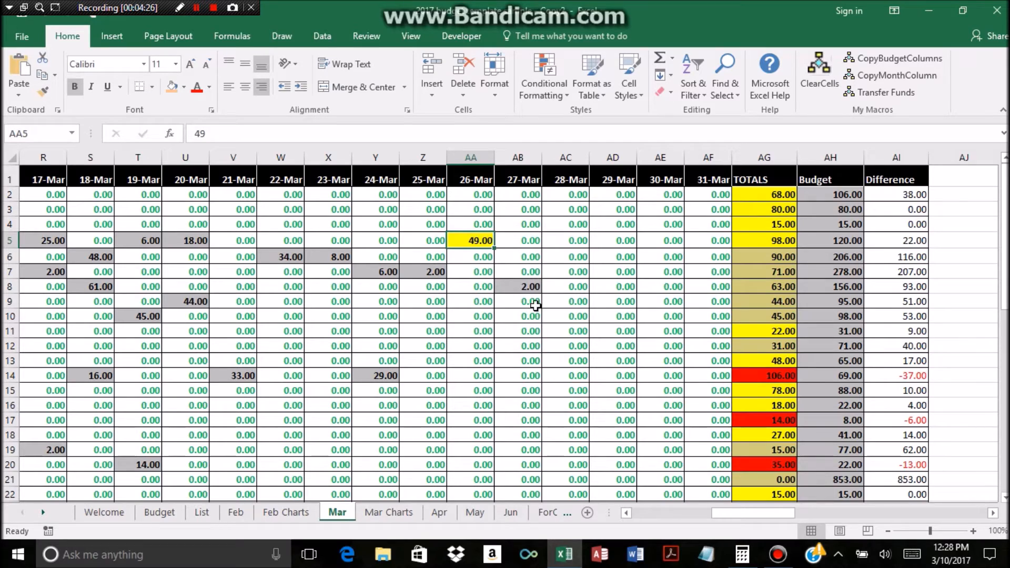
Enter 23 as the Snacks spending for 27-Mar in AB5, dismiss the budget alerts and decline reallocating funds.
{"action": "left_click", "coordinate": [531, 242]}
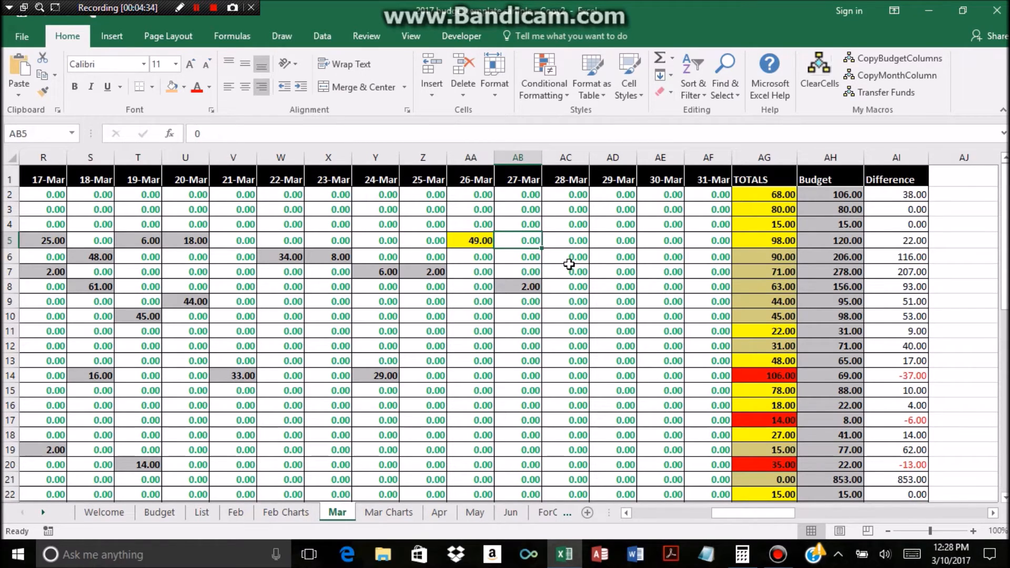
{"action": "type", "text": "23"}
{"action": "key", "text": "Left"}
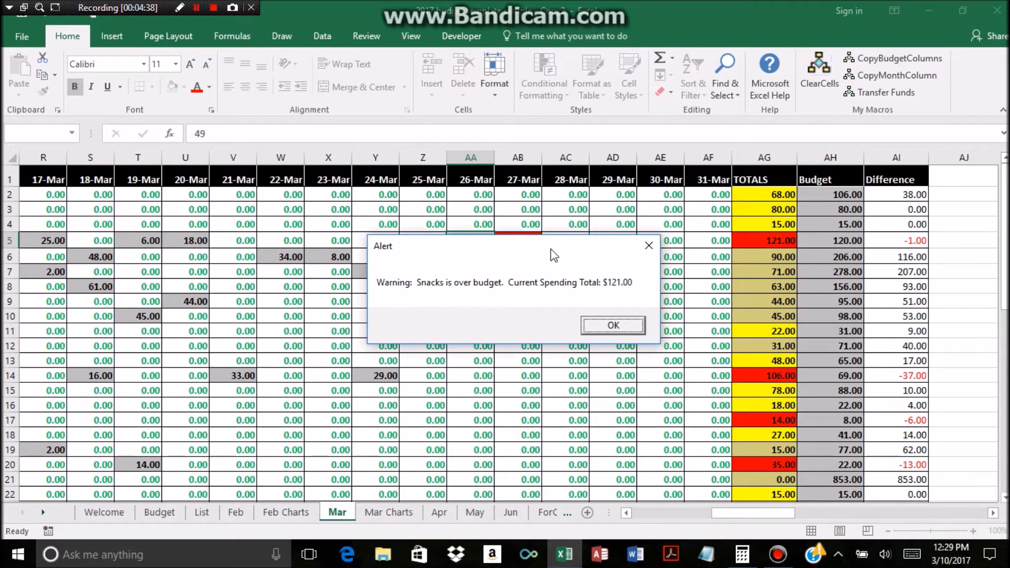
{"action": "left_click_drag", "start_coordinate": [551, 249], "coordinate": [457, 323]}
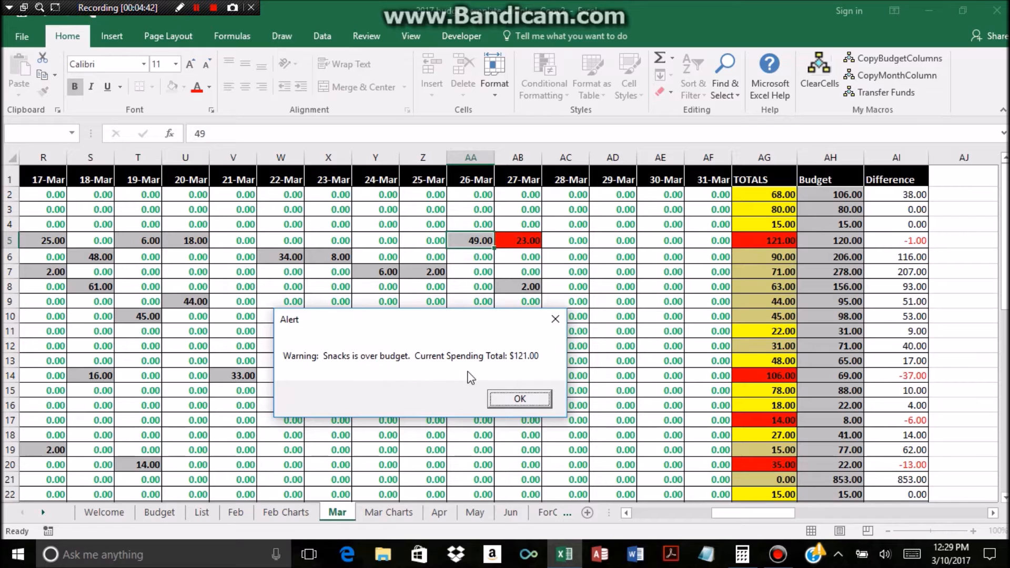
{"action": "left_click", "coordinate": [517, 399]}
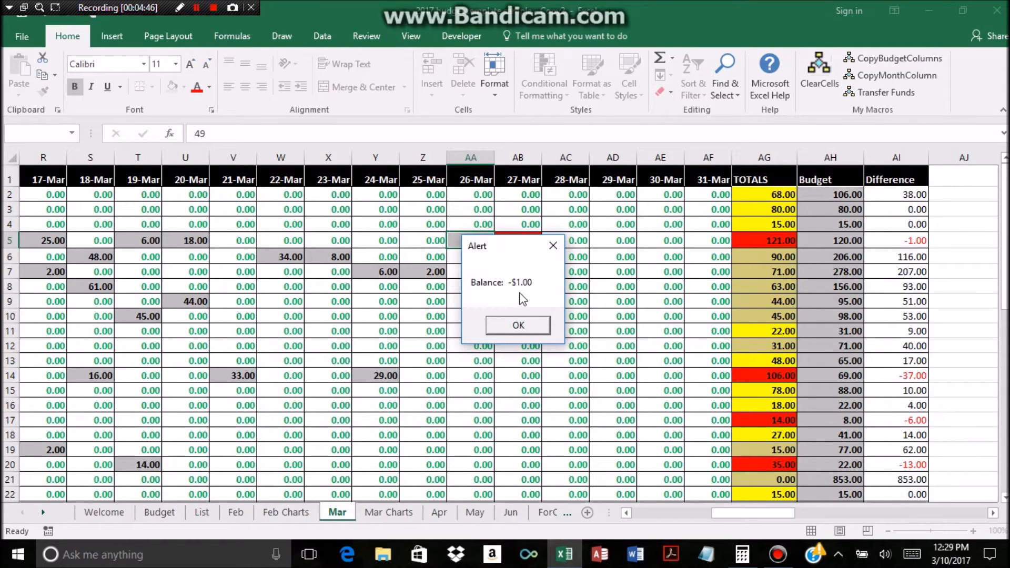
{"action": "left_click", "coordinate": [526, 323]}
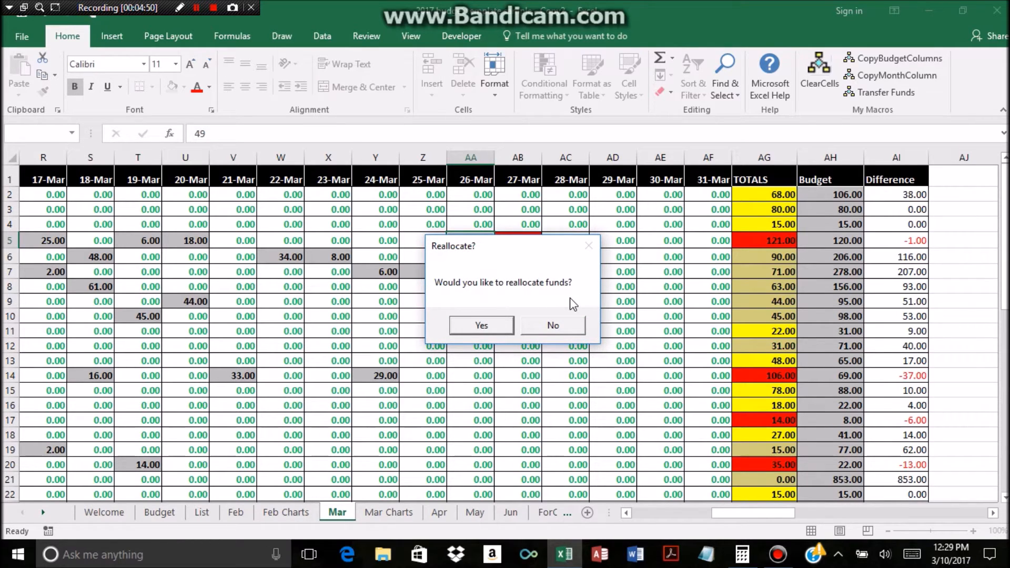
{"action": "left_click", "coordinate": [560, 329]}
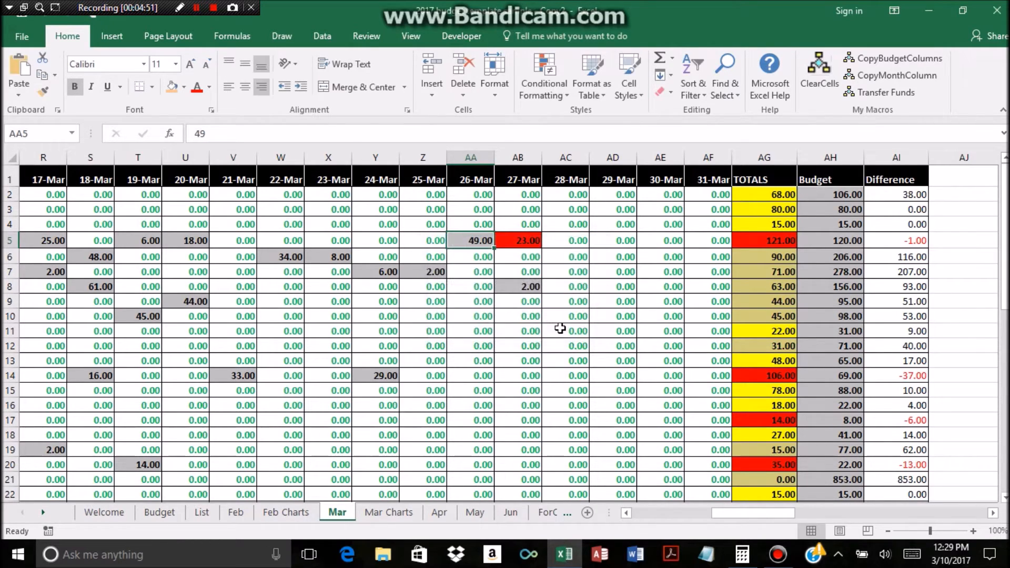
Enter 118 as the Coffee/Tea/Soda spending for 28-Mar in AC6, dismiss the alerts and agree to reallocate funds.
{"action": "left_click", "coordinate": [563, 258]}
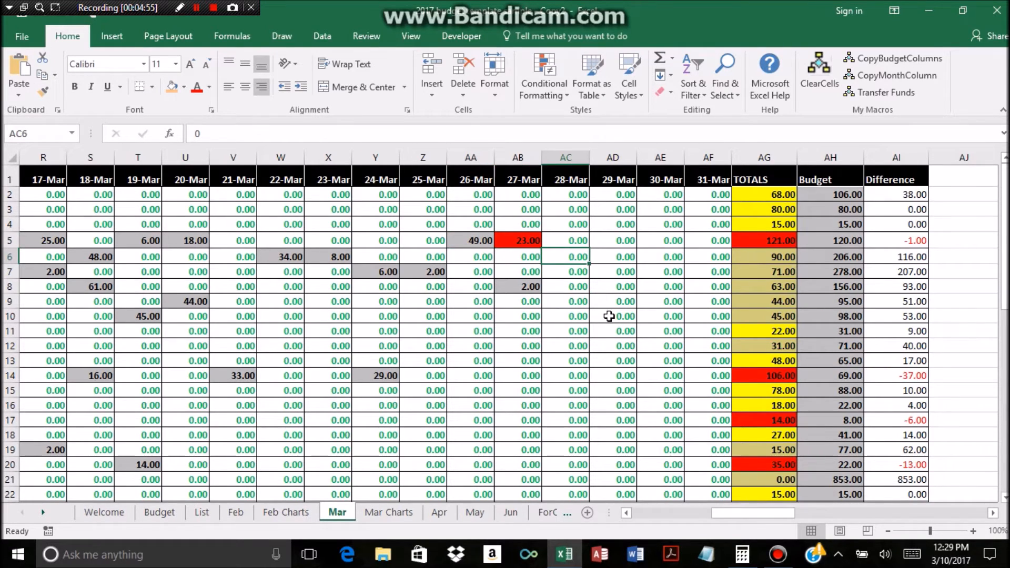
{"action": "type", "text": "118"}
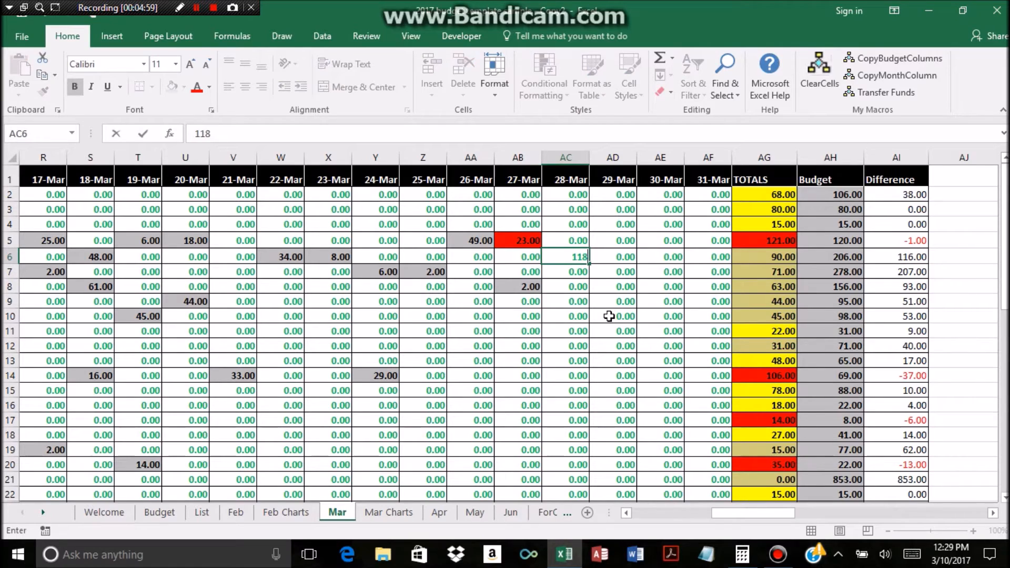
{"action": "key", "text": "Return"}
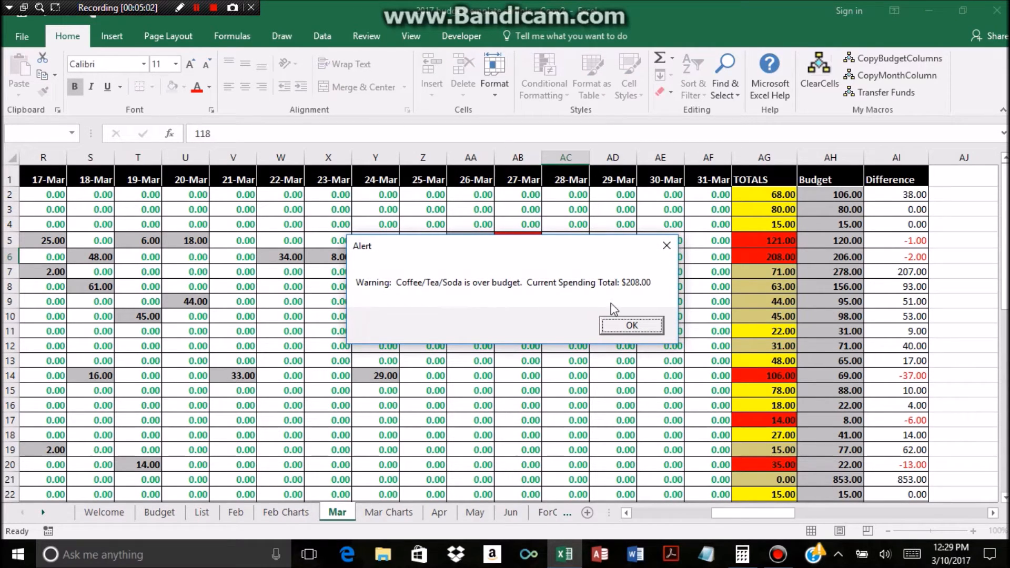
{"action": "left_click", "coordinate": [638, 327]}
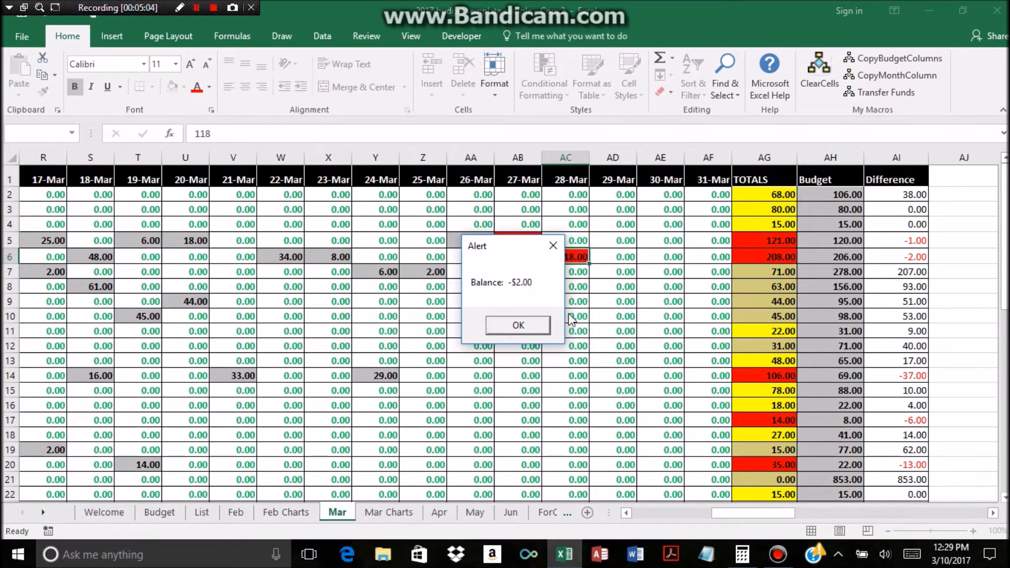
{"action": "left_click", "coordinate": [526, 328]}
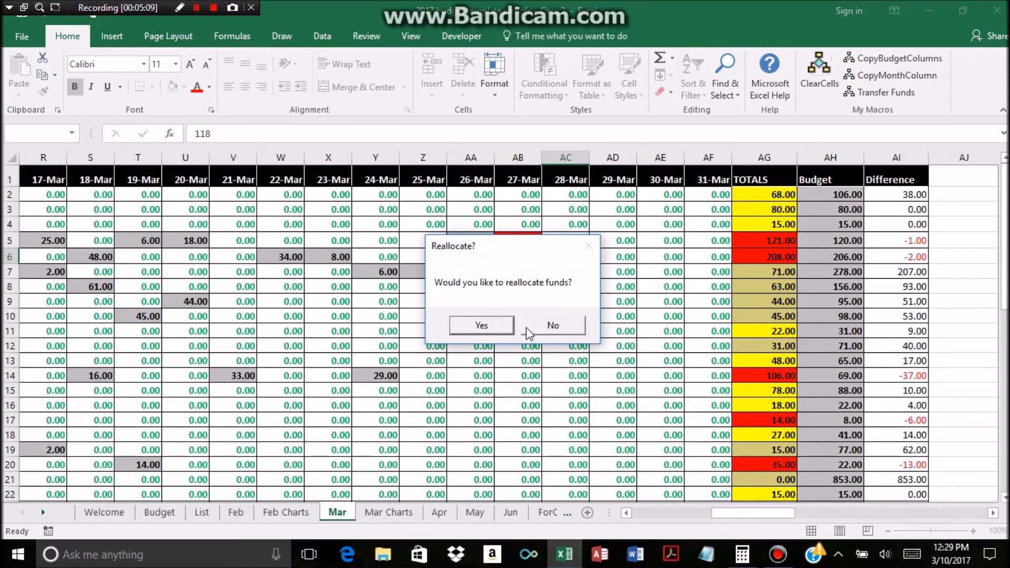
{"action": "left_click", "coordinate": [494, 330]}
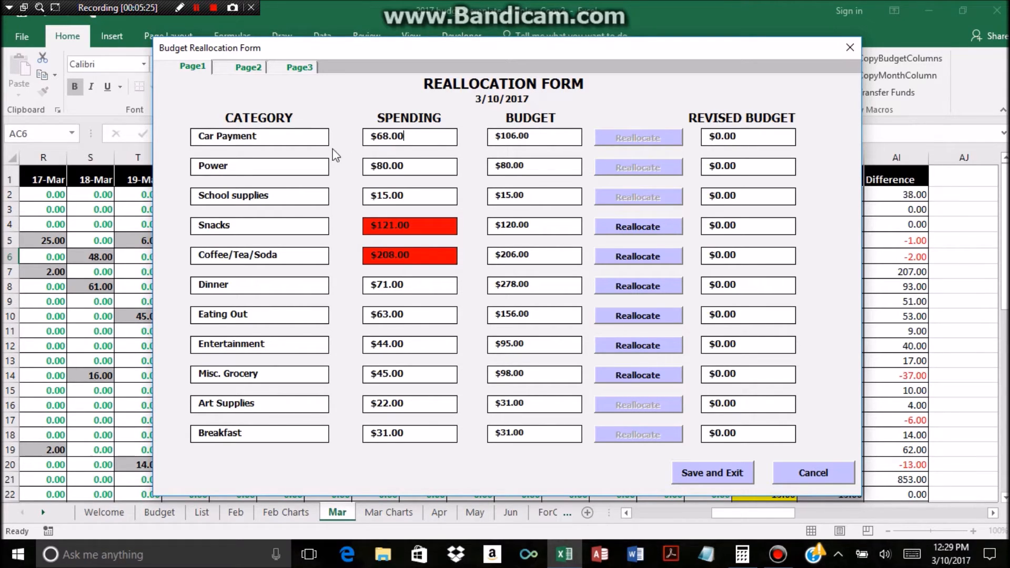
Review the categories on Page2 and Page3 of the Budget Reallocation Form and return to Page1.
{"action": "left_click", "coordinate": [241, 68]}
{"action": "left_click", "coordinate": [296, 69]}
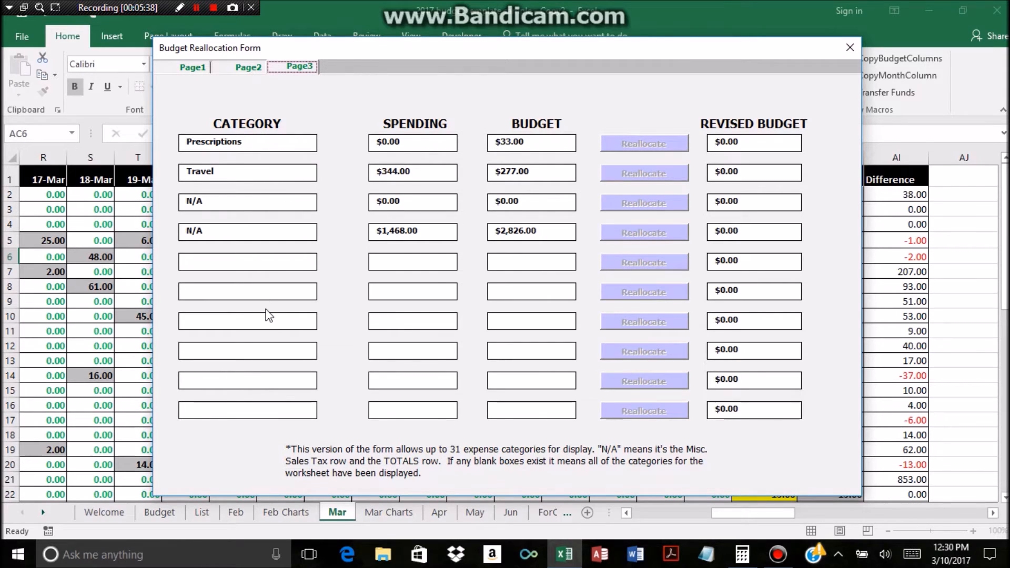
{"action": "left_click", "coordinate": [245, 68]}
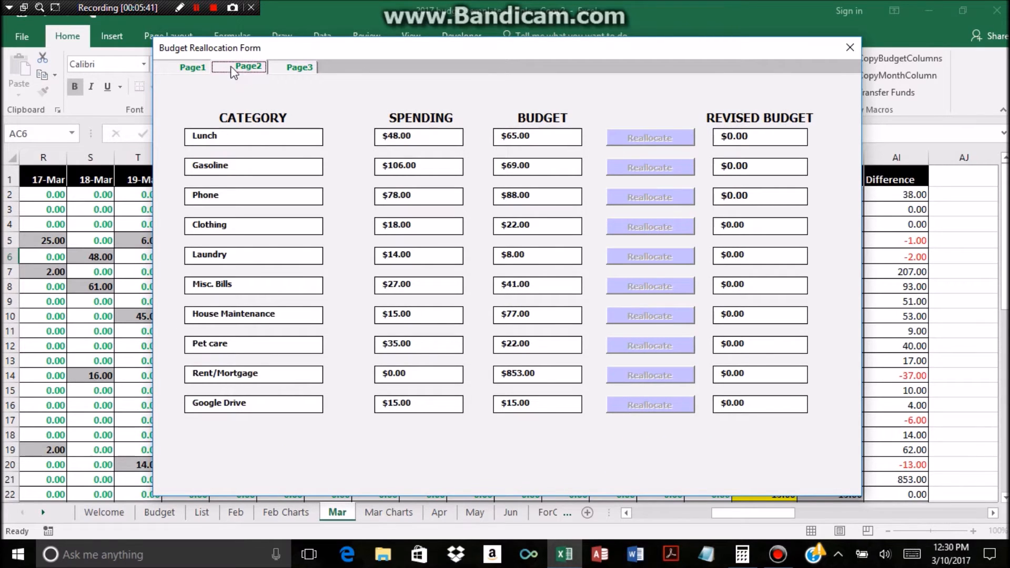
{"action": "left_click", "coordinate": [191, 68]}
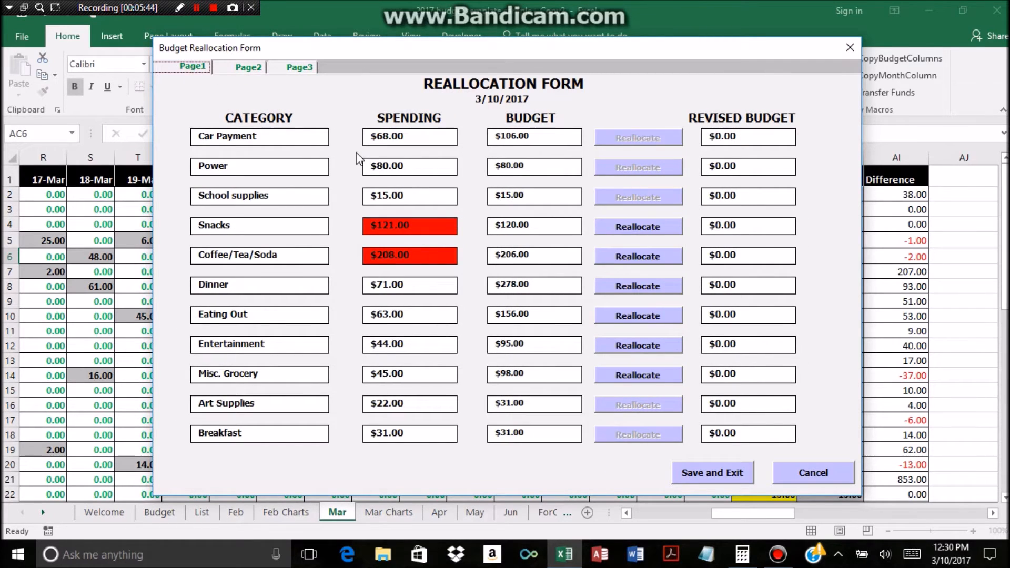
Reallocate 5 from Reserves to the Snacks budget and save the change back to the reallocation form.
{"action": "left_click", "coordinate": [664, 231]}
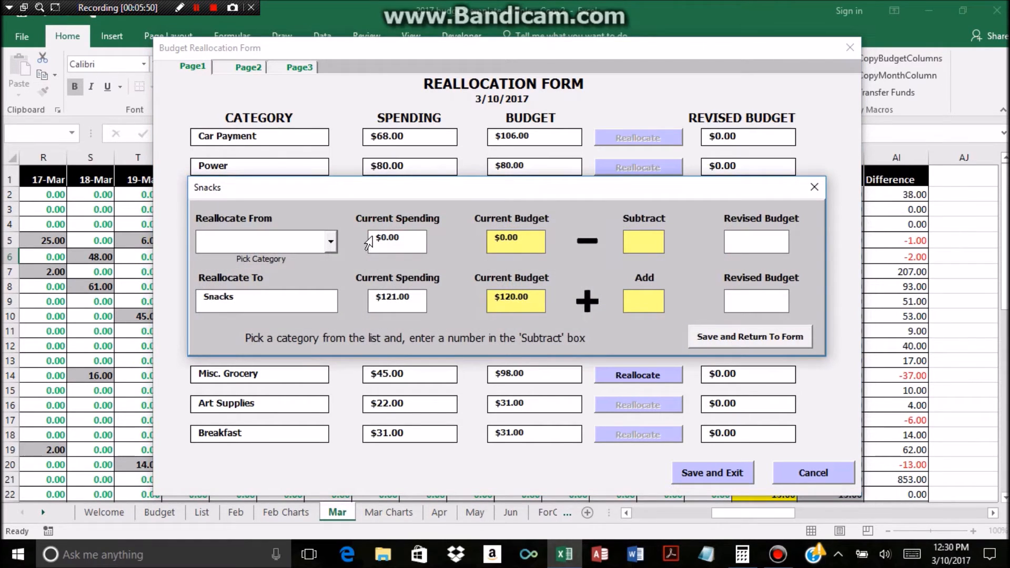
{"action": "left_click", "coordinate": [331, 242]}
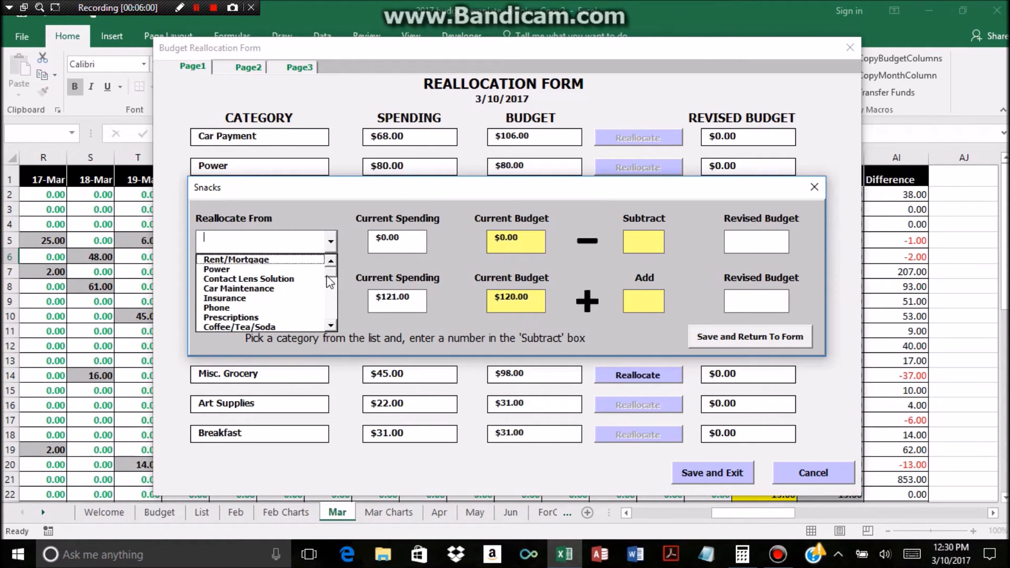
{"action": "left_click_drag", "start_coordinate": [330, 278], "coordinate": [330, 314]}
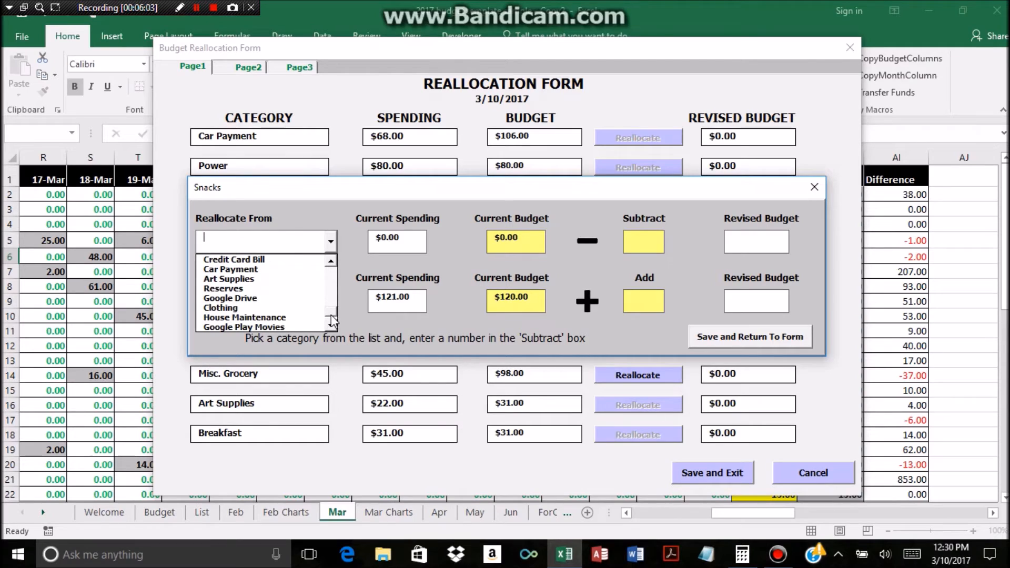
{"action": "left_click", "coordinate": [310, 289]}
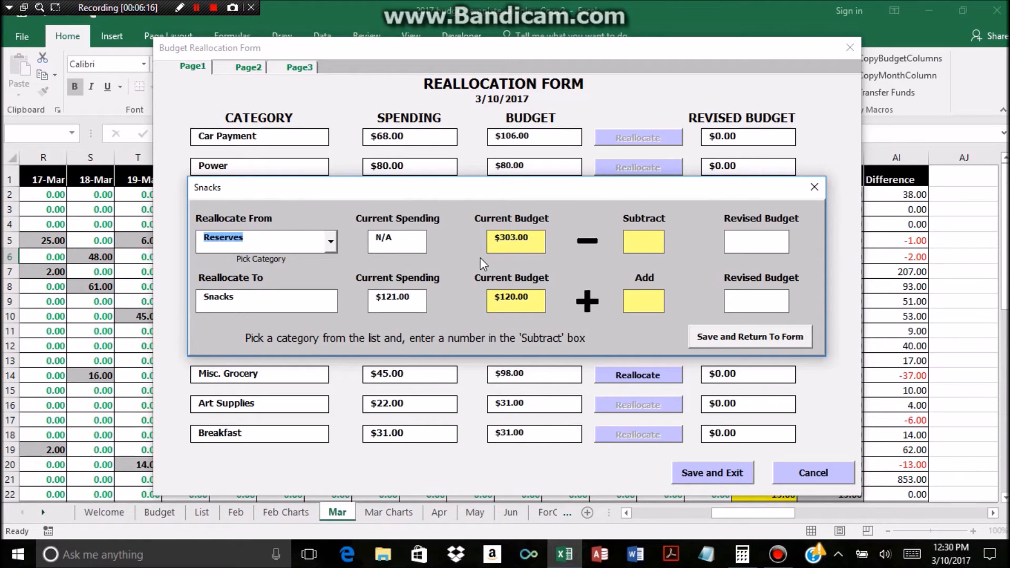
{"action": "left_click", "coordinate": [649, 246]}
{"action": "type", "text": "5"}
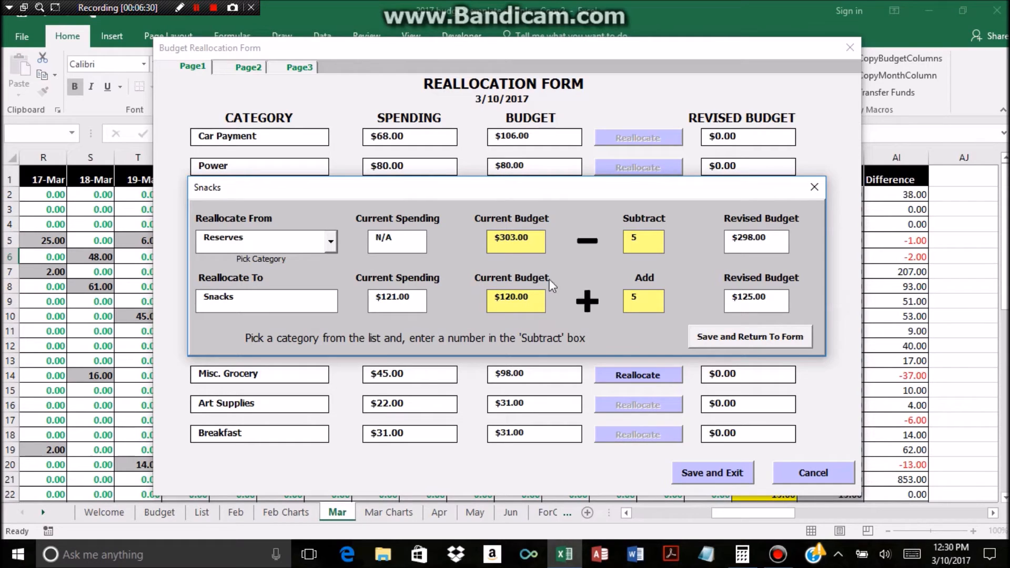
{"action": "left_click", "coordinate": [715, 337]}
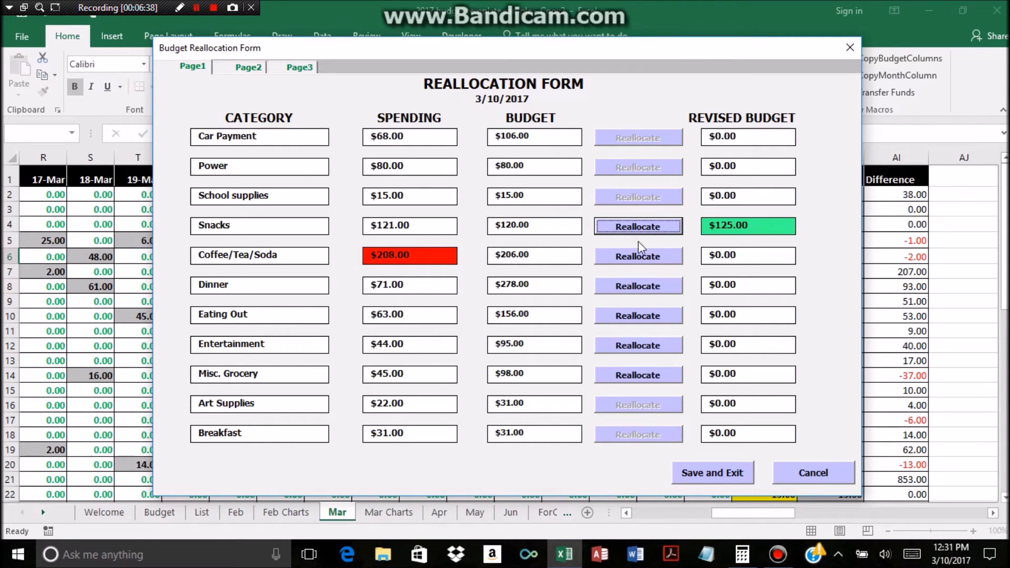
Reallocate 10 from Travel to the Coffee/Tea/Soda budget, and save and exit the reallocation form.
{"action": "left_click", "coordinate": [615, 257]}
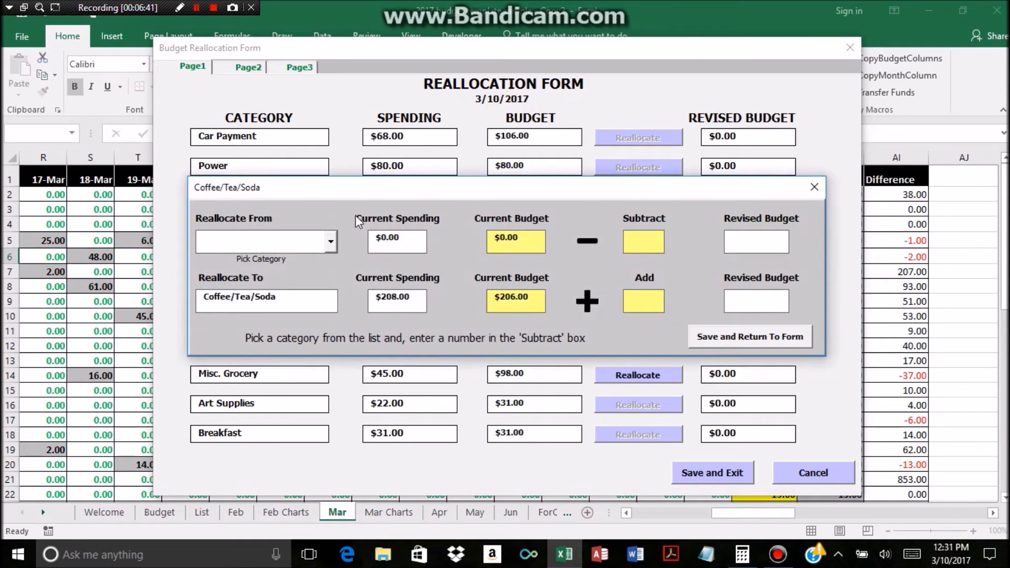
{"action": "left_click", "coordinate": [331, 243]}
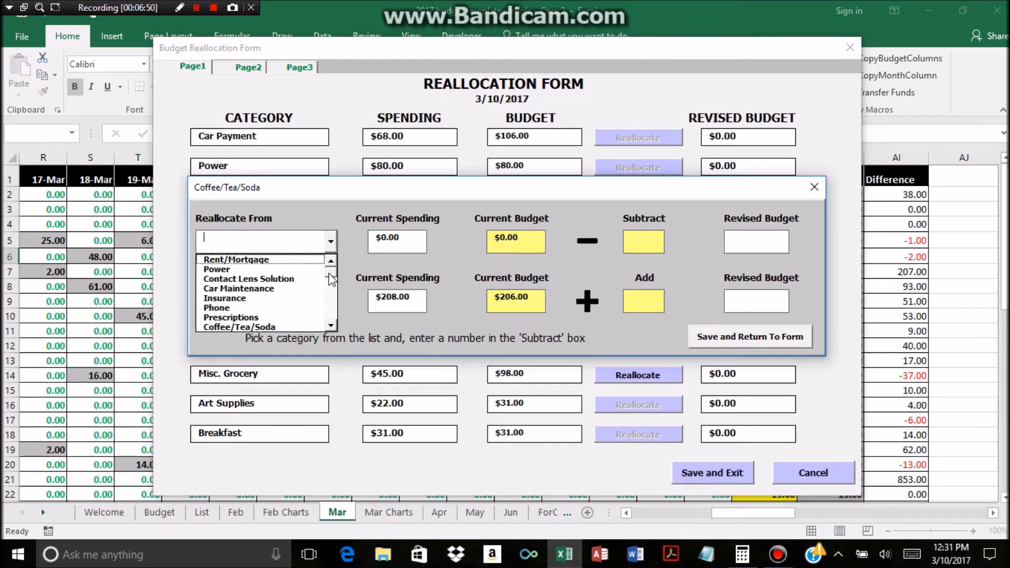
{"action": "left_click", "coordinate": [289, 299]}
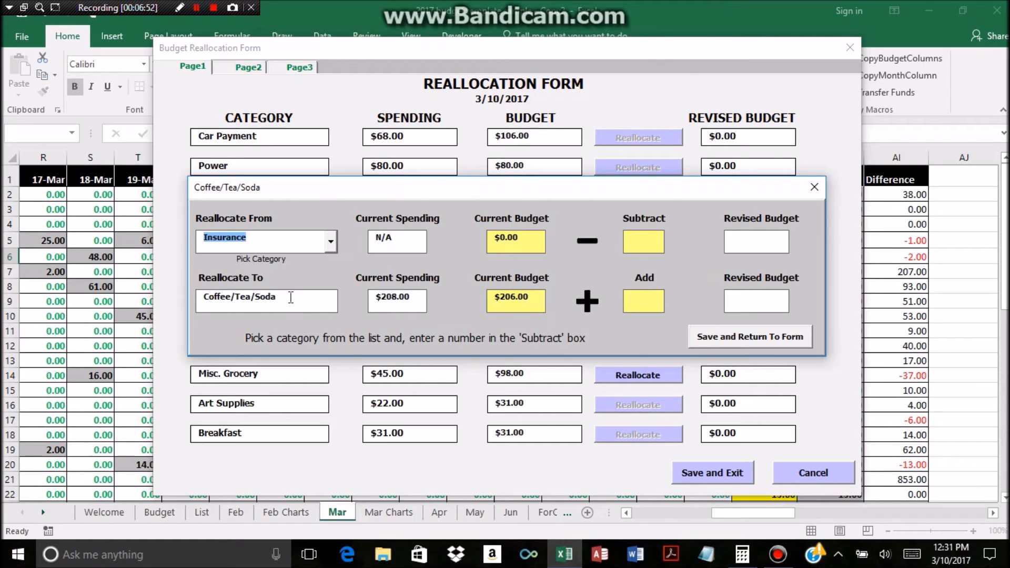
{"action": "left_click", "coordinate": [333, 243]}
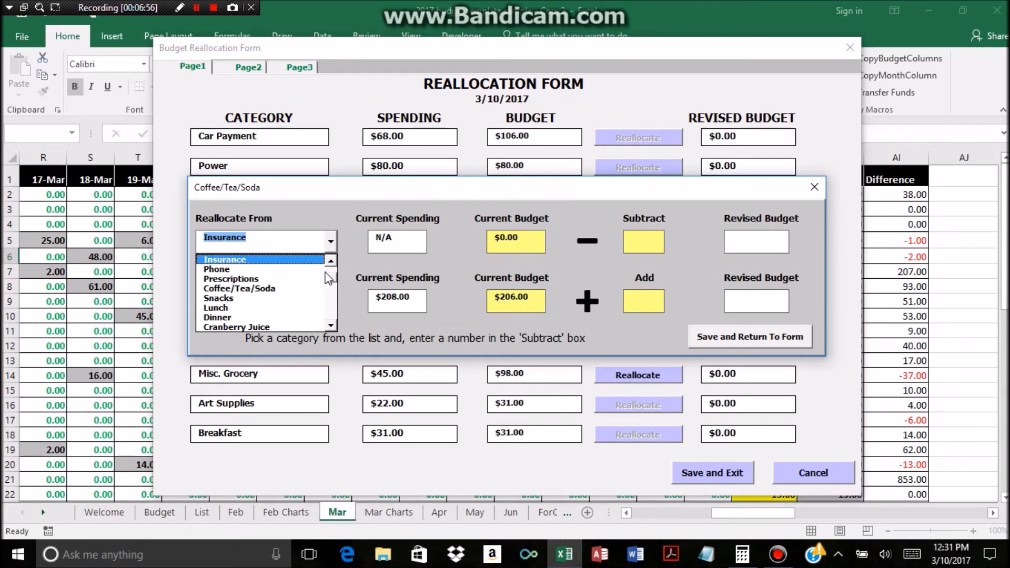
{"action": "left_click_drag", "start_coordinate": [331, 281], "coordinate": [331, 308]}
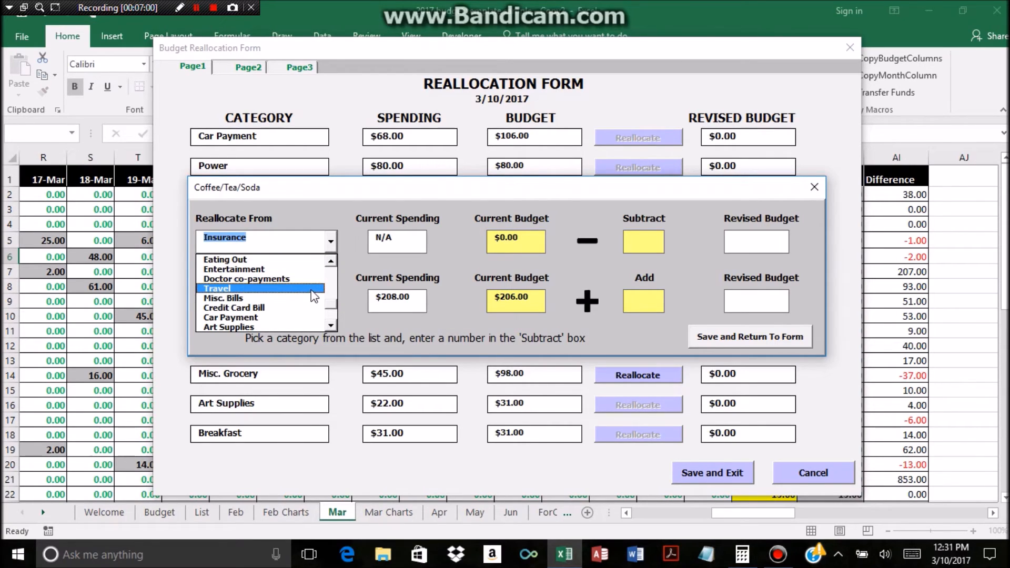
{"action": "left_click", "coordinate": [314, 289]}
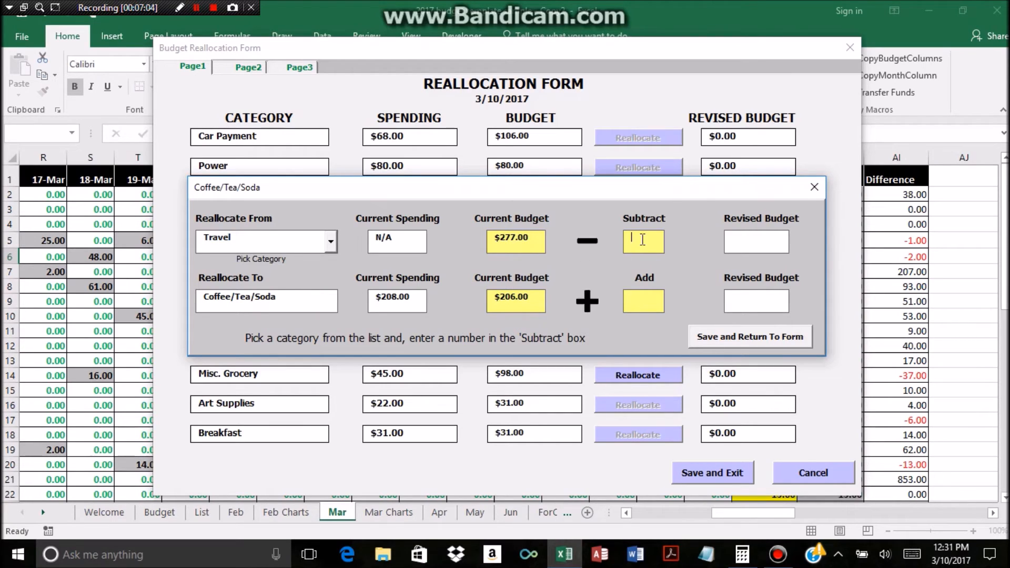
{"action": "type", "text": "10"}
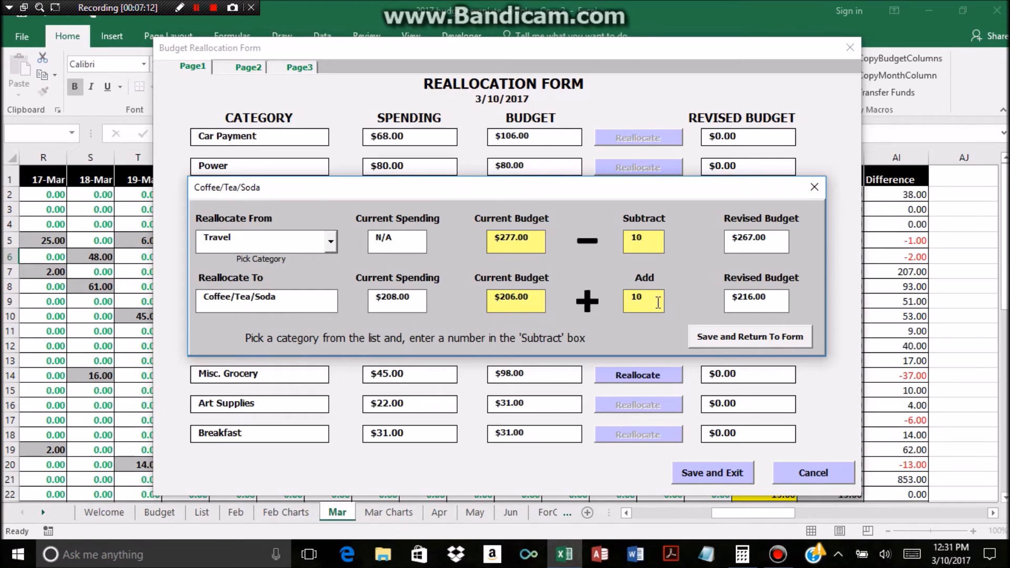
{"action": "left_click", "coordinate": [727, 336]}
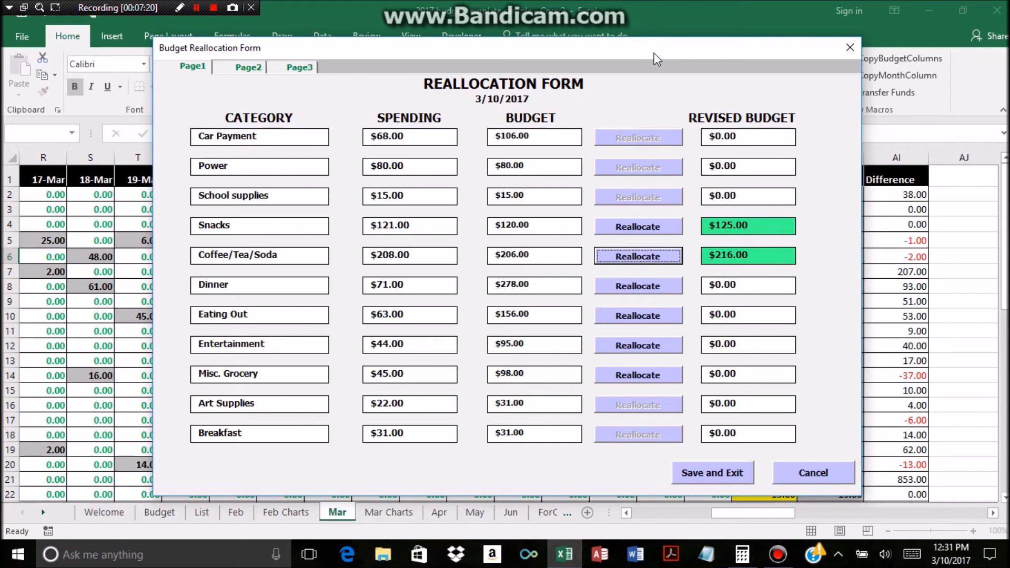
{"action": "left_click_drag", "start_coordinate": [656, 55], "coordinate": [483, 25]}
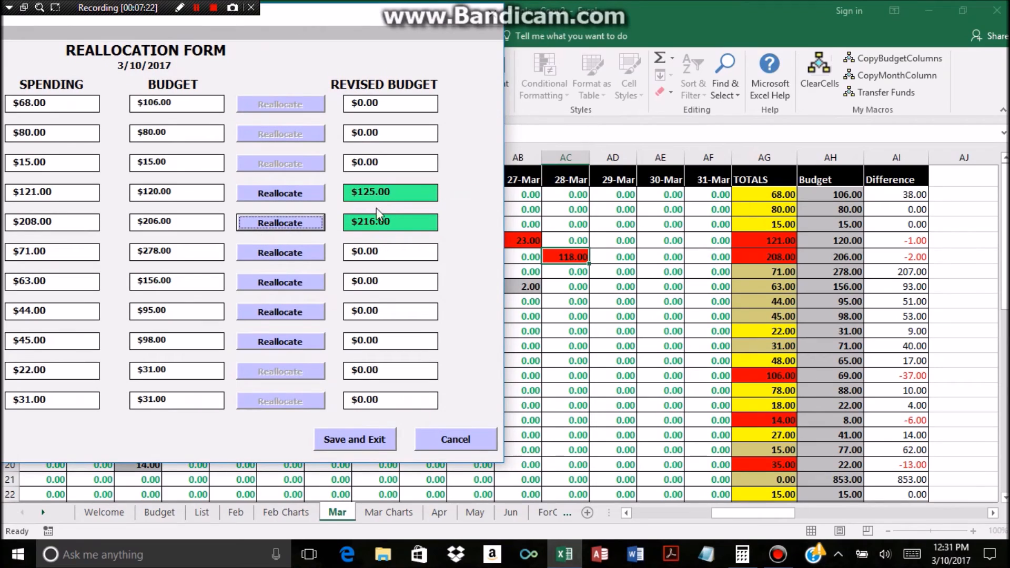
{"action": "left_click", "coordinate": [355, 439]}
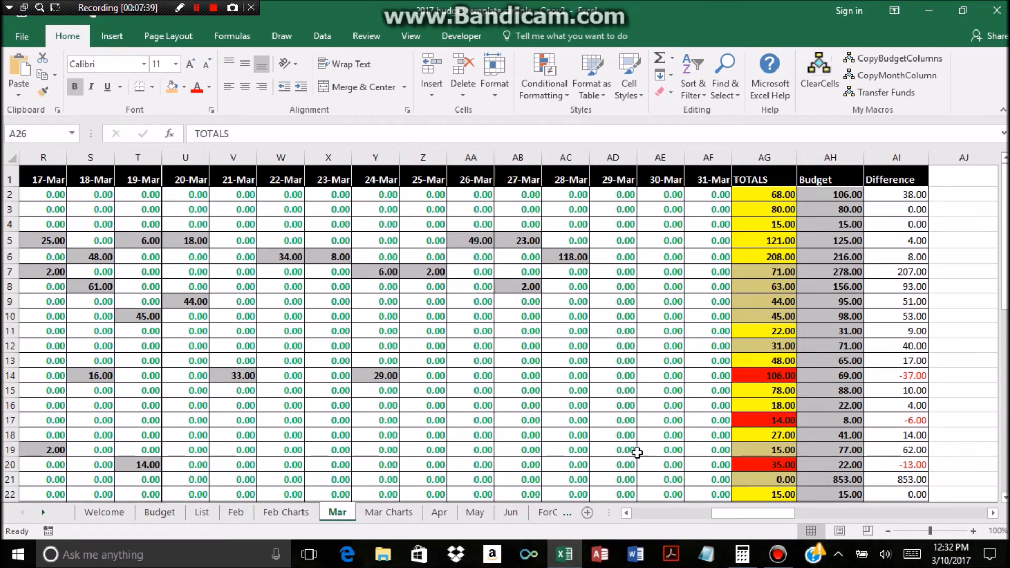
Check the March category names and totals row, and examine the March amounts for the reallocated categories on the Budget sheet.
{"action": "left_click_drag", "start_coordinate": [749, 515], "coordinate": [655, 515]}
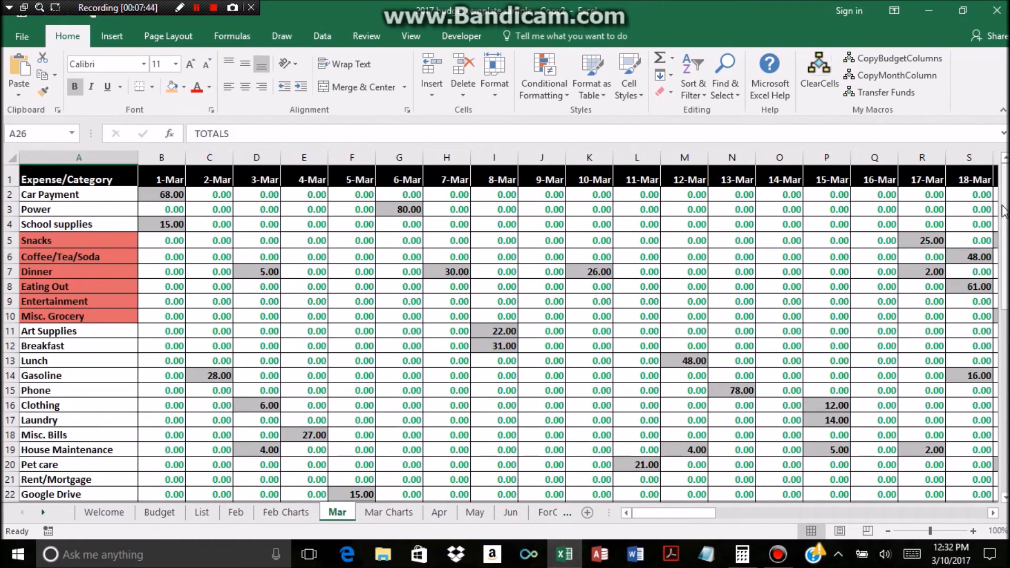
{"action": "scroll", "coordinate": [1005, 208], "scroll_direction": "down", "scroll_amount": 2}
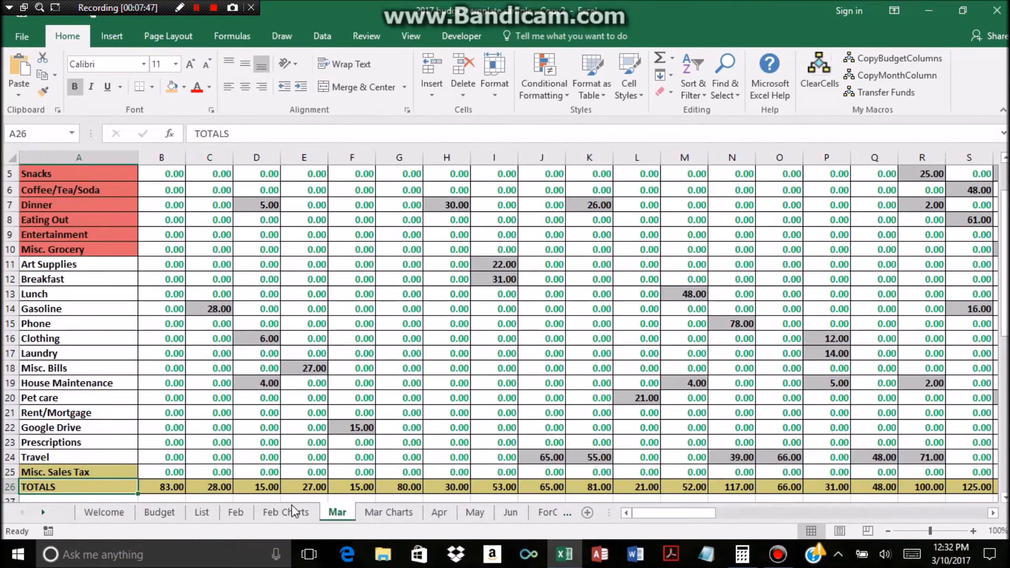
{"action": "left_click", "coordinate": [168, 517]}
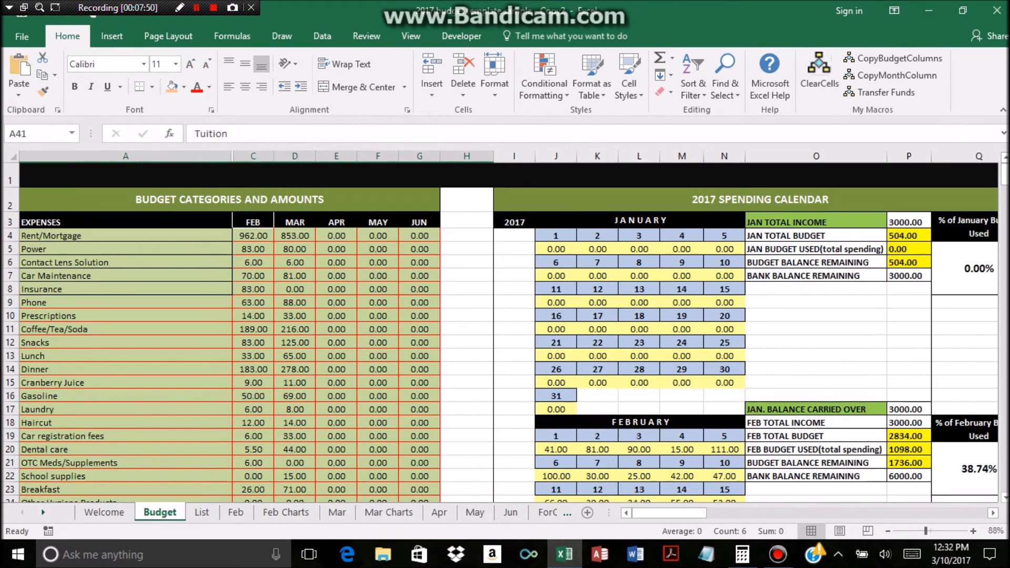
{"action": "scroll", "coordinate": [977, 202], "scroll_direction": "down", "scroll_amount": 10}
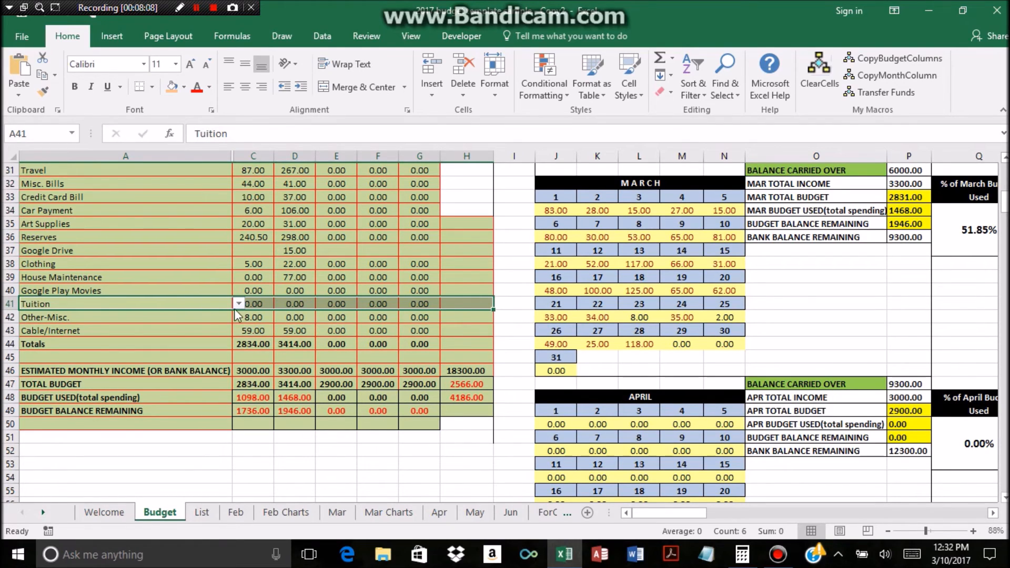
Insert blank cells above the Tuition row across columns A to H on the Budget sheet, shifting the existing cells down.
{"action": "double_click", "coordinate": [180, 304]}
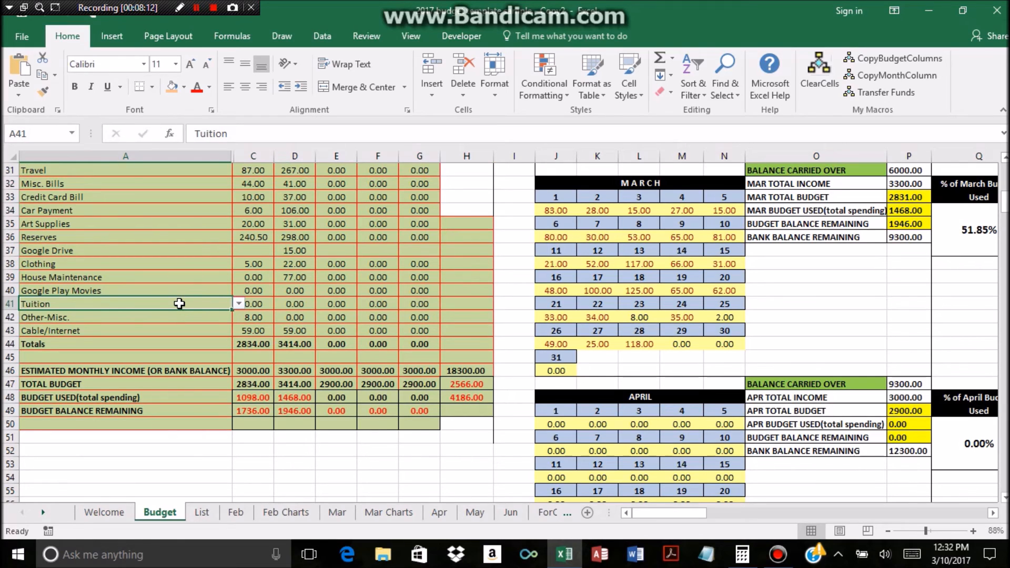
{"action": "double_click", "coordinate": [377, 304]}
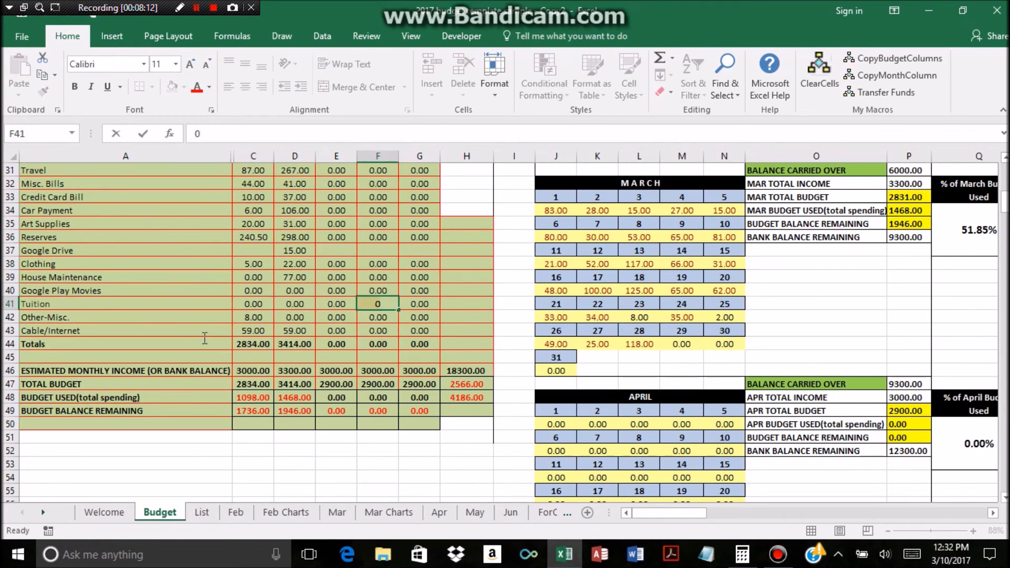
{"action": "left_click", "coordinate": [179, 305]}
{"action": "left_click_drag", "start_coordinate": [188, 305], "coordinate": [465, 304]}
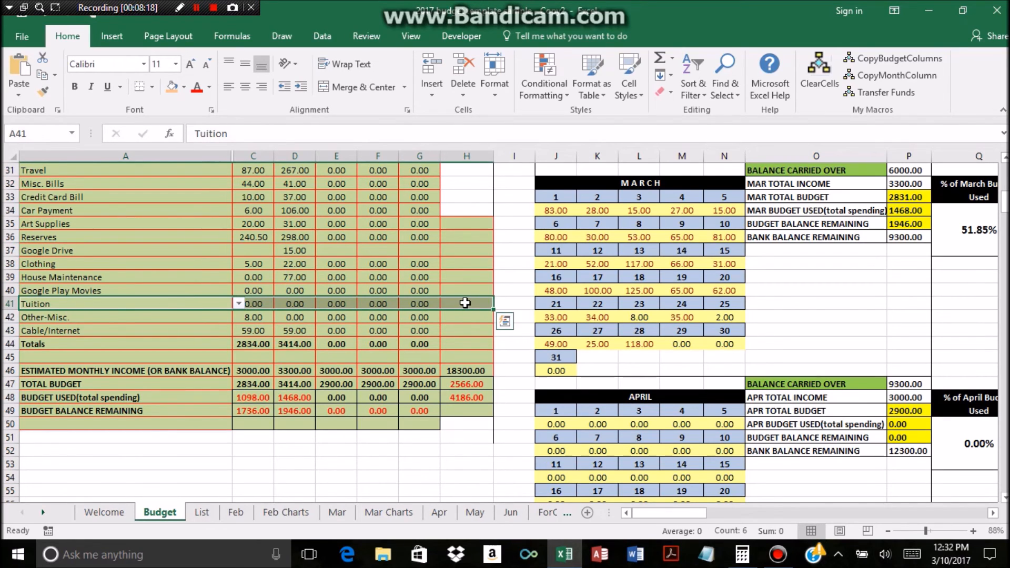
{"action": "right_click", "coordinate": [111, 304]}
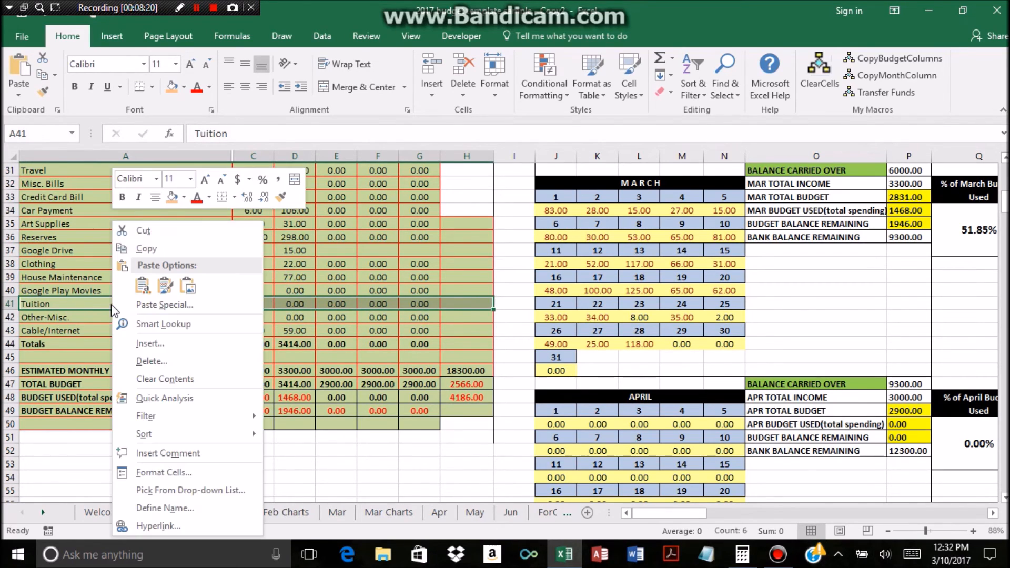
{"action": "left_click", "coordinate": [145, 343]}
{"action": "left_click", "coordinate": [121, 382]}
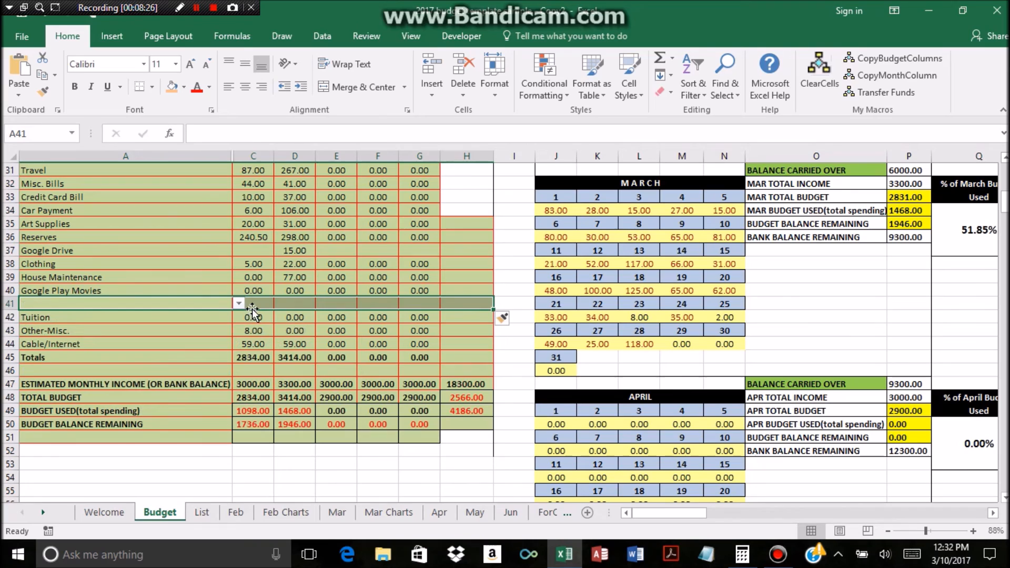
Assign the London category to the blank row 41 and set its budget in column D to 100.
{"action": "left_click", "coordinate": [239, 303]}
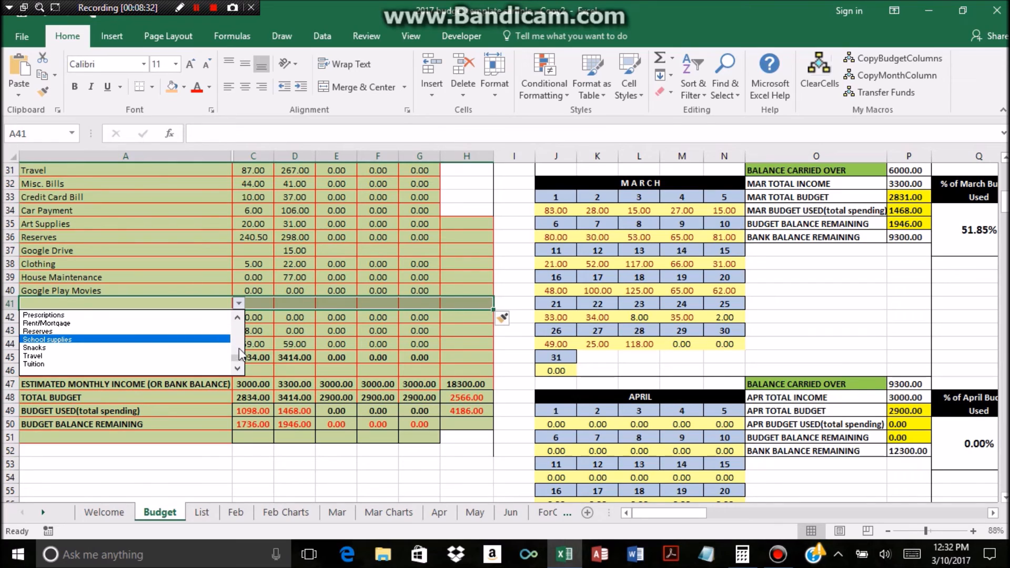
{"action": "scroll", "coordinate": [238, 349], "scroll_direction": "up", "scroll_amount": 3}
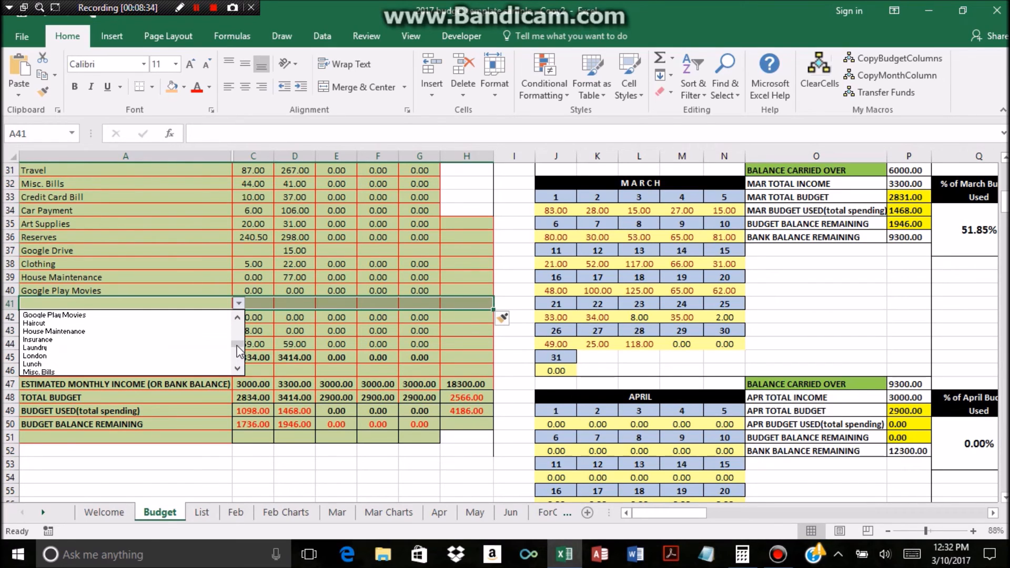
{"action": "left_click", "coordinate": [182, 356]}
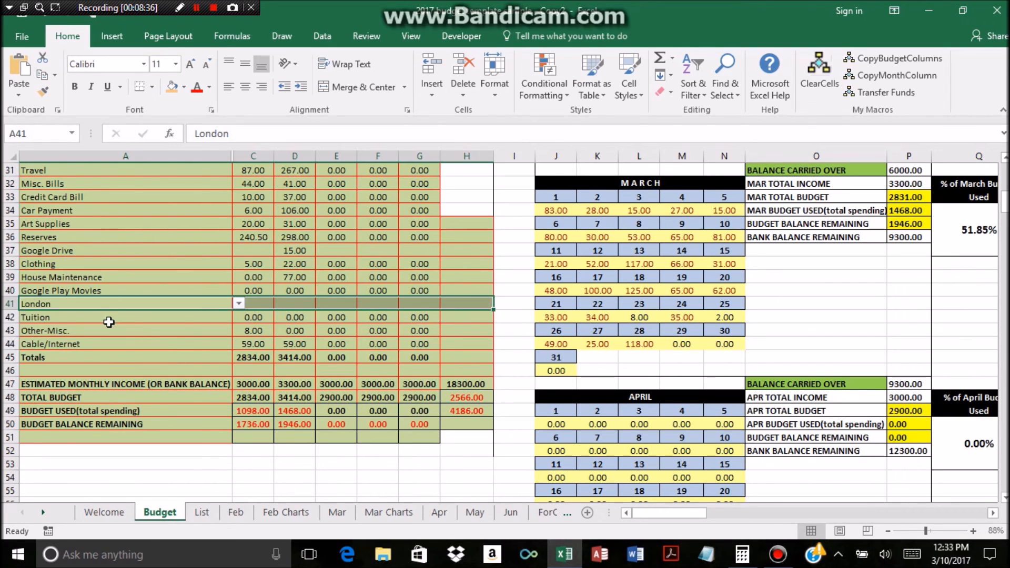
{"action": "left_click", "coordinate": [290, 304]}
{"action": "type", "text": "100"}
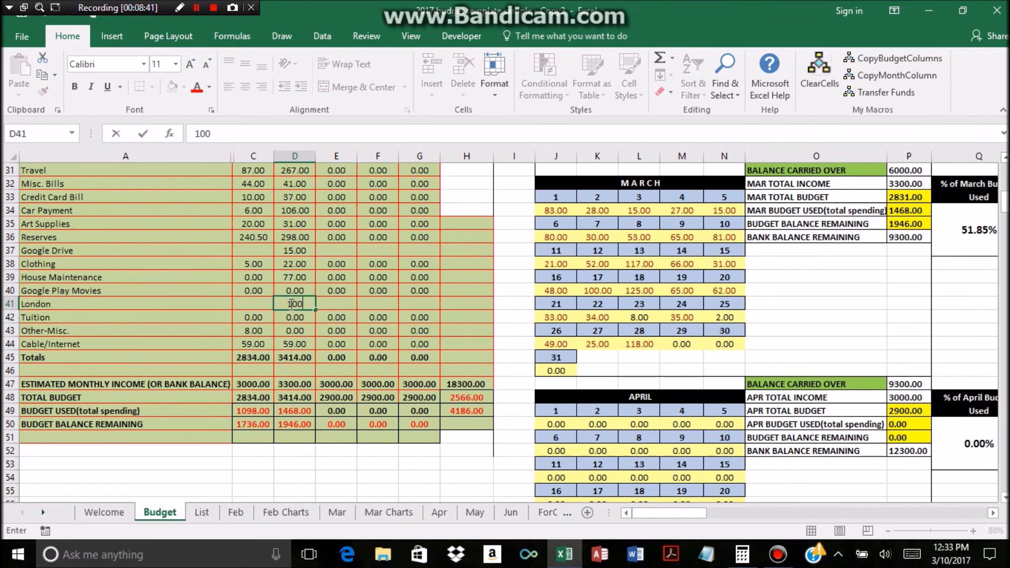
{"action": "key", "text": "Return"}
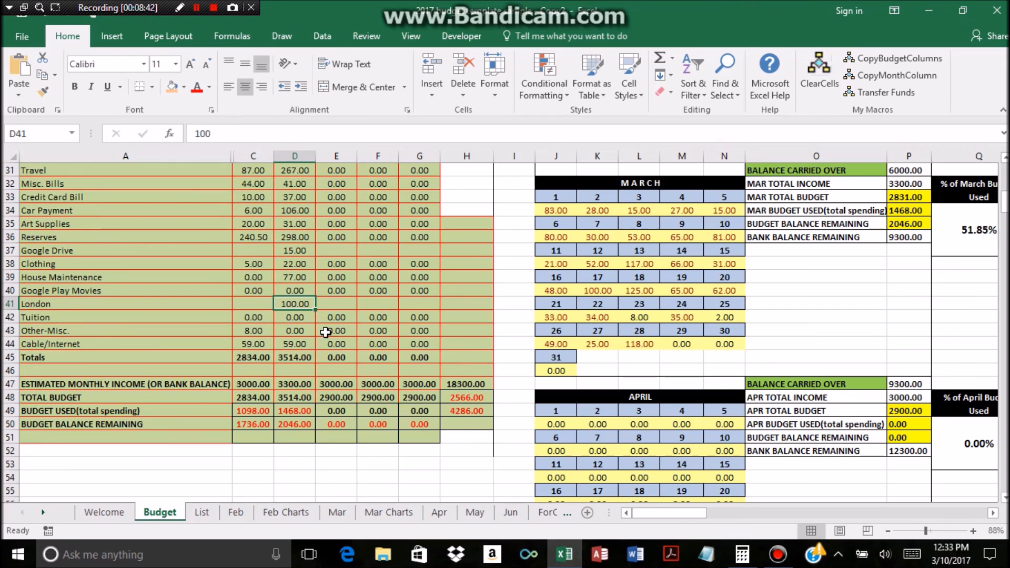
Check the category list on the Mar sheet, and run the CopyBudgetColumns macro from the Budget sheet.
{"action": "left_click", "coordinate": [337, 513]}
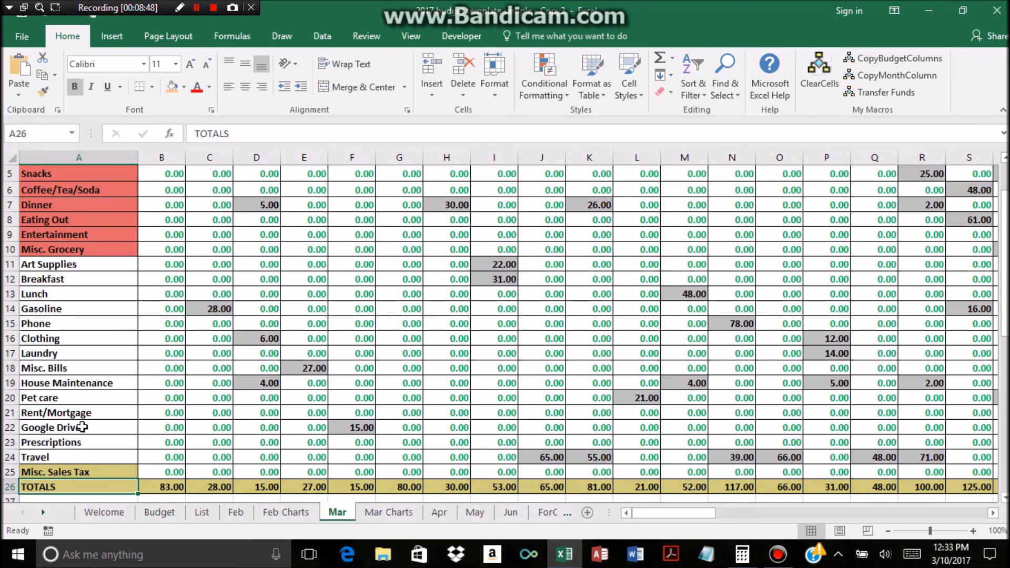
{"action": "left_click", "coordinate": [161, 513]}
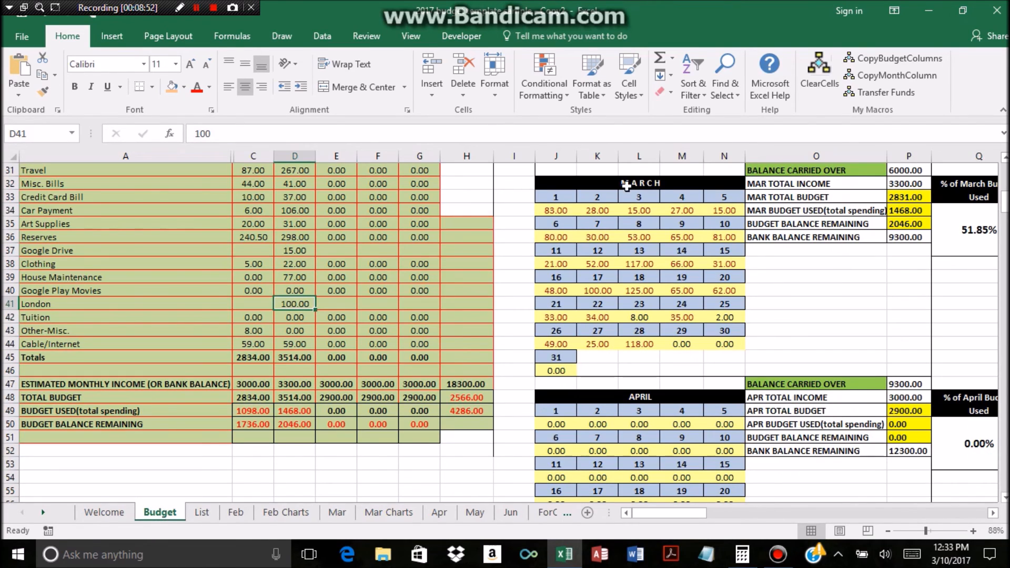
{"action": "left_click", "coordinate": [899, 56]}
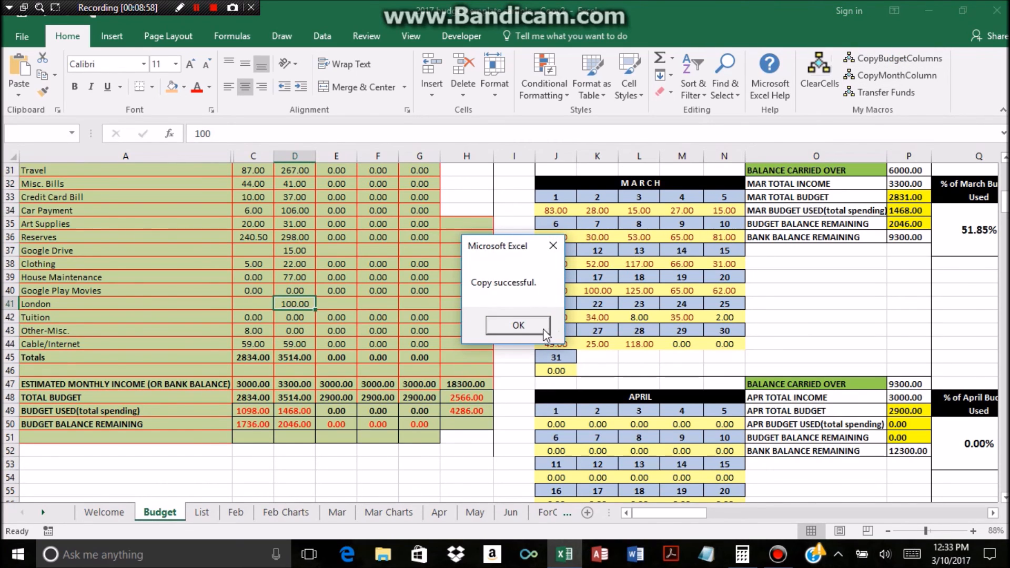
{"action": "left_click", "coordinate": [516, 325]}
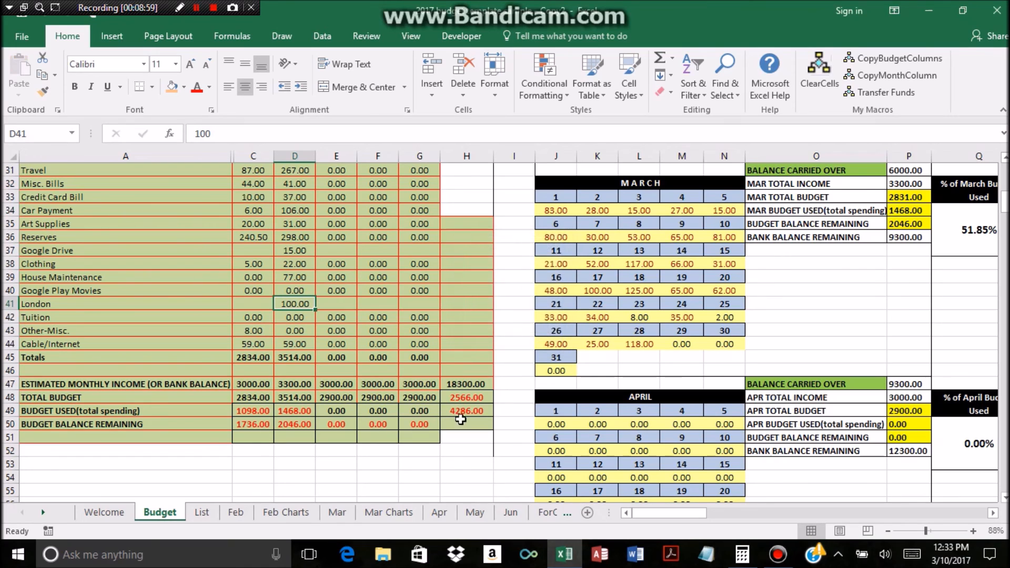
Insert a row above Prescriptions on the Mar sheet and set its category to London.
{"action": "left_click", "coordinate": [340, 516]}
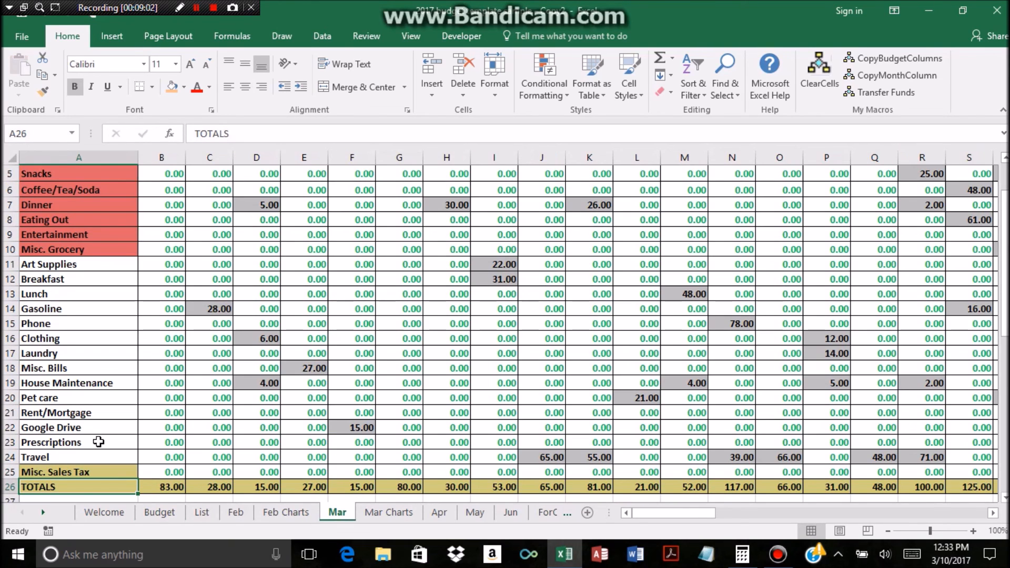
{"action": "left_click", "coordinate": [8, 442]}
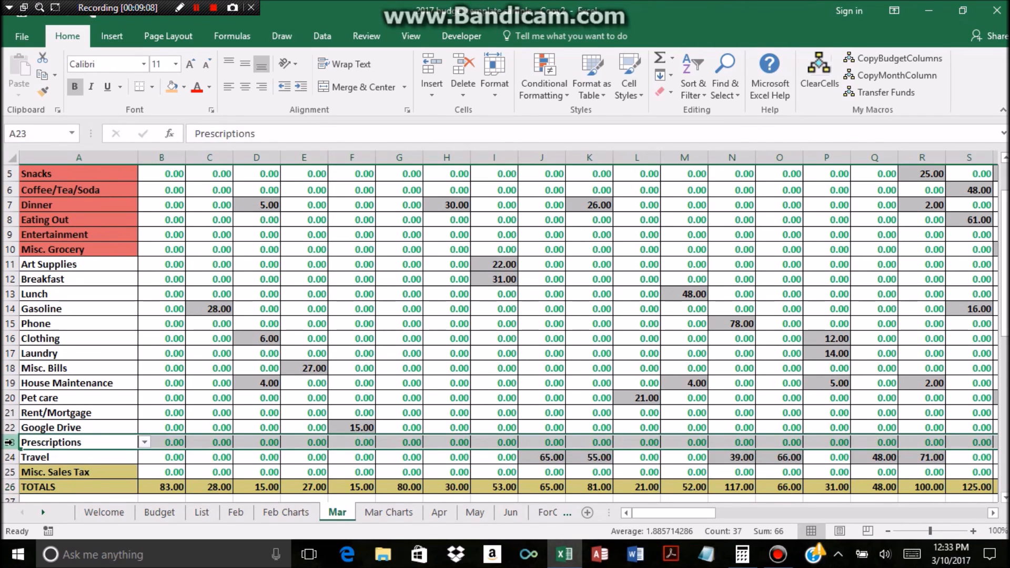
{"action": "right_click", "coordinate": [9, 442]}
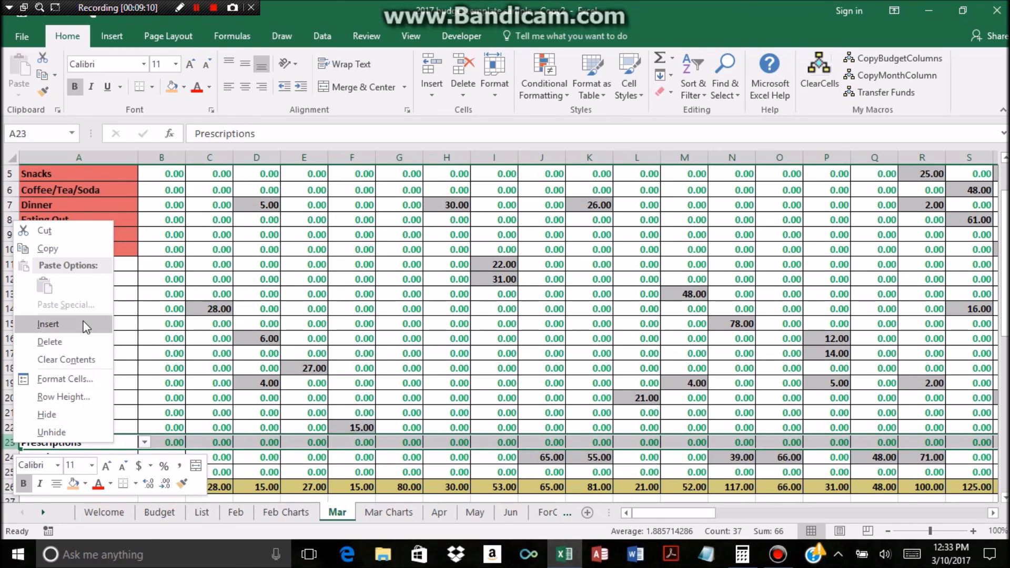
{"action": "left_click", "coordinate": [48, 323]}
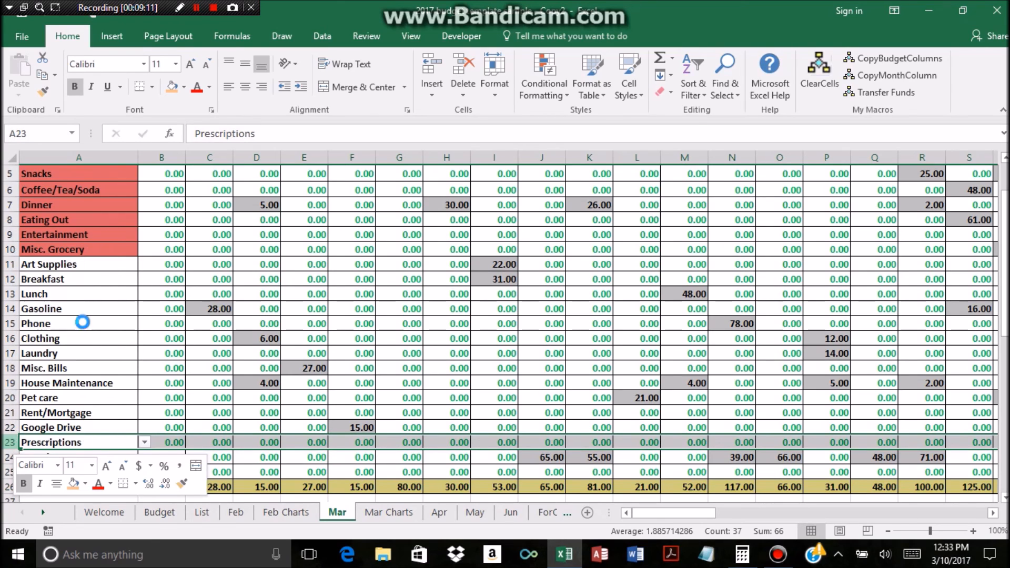
{"action": "left_click", "coordinate": [144, 443]}
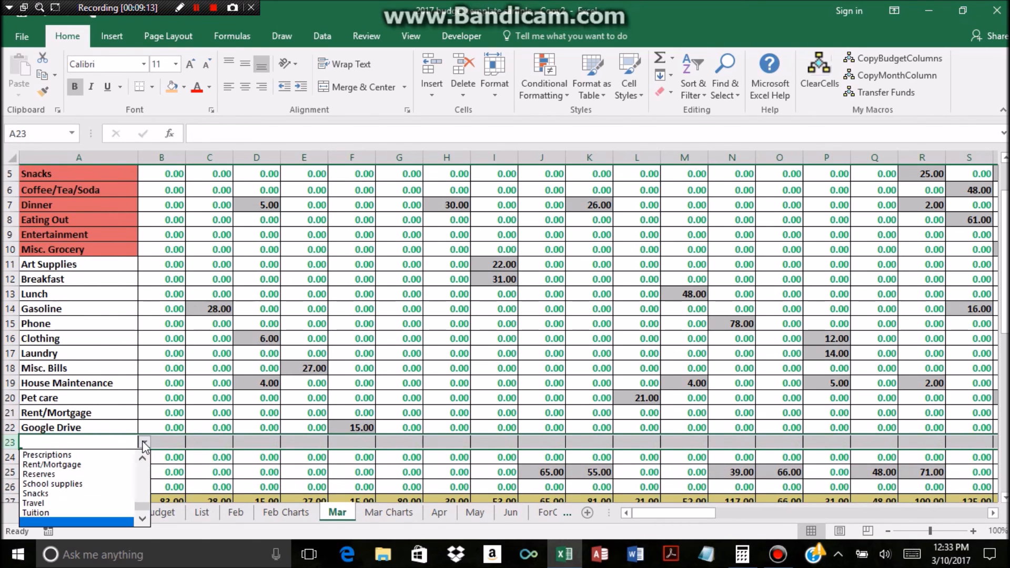
{"action": "left_click", "coordinate": [140, 476]}
{"action": "left_click", "coordinate": [140, 476]}
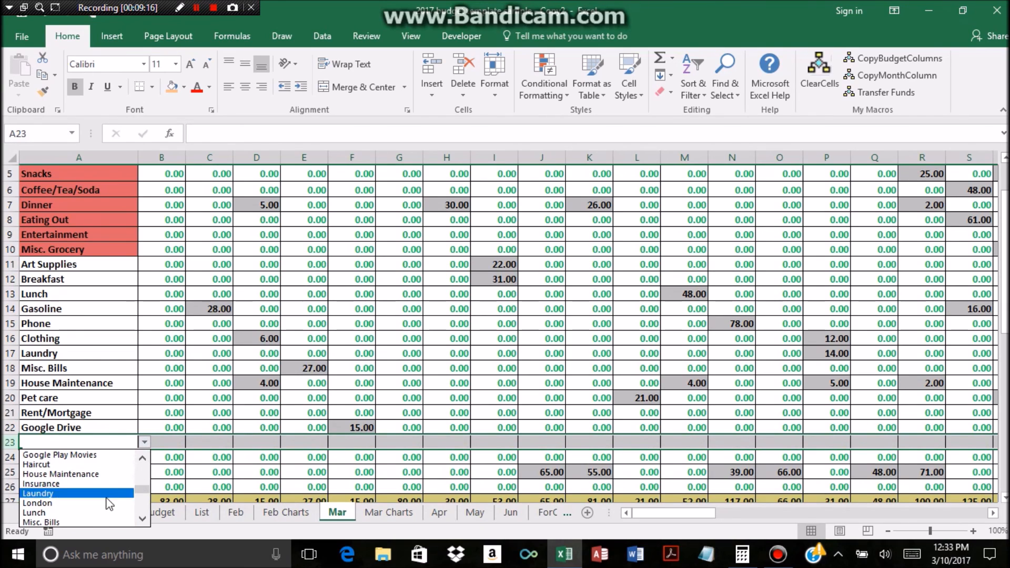
{"action": "left_click", "coordinate": [37, 503]}
Fill the London row's daily cells from B23 to AF23 by copying the 0 value down from Google Drive and across.
{"action": "left_click", "coordinate": [166, 428]}
{"action": "left_click_drag", "start_coordinate": [184, 435], "coordinate": [187, 451]}
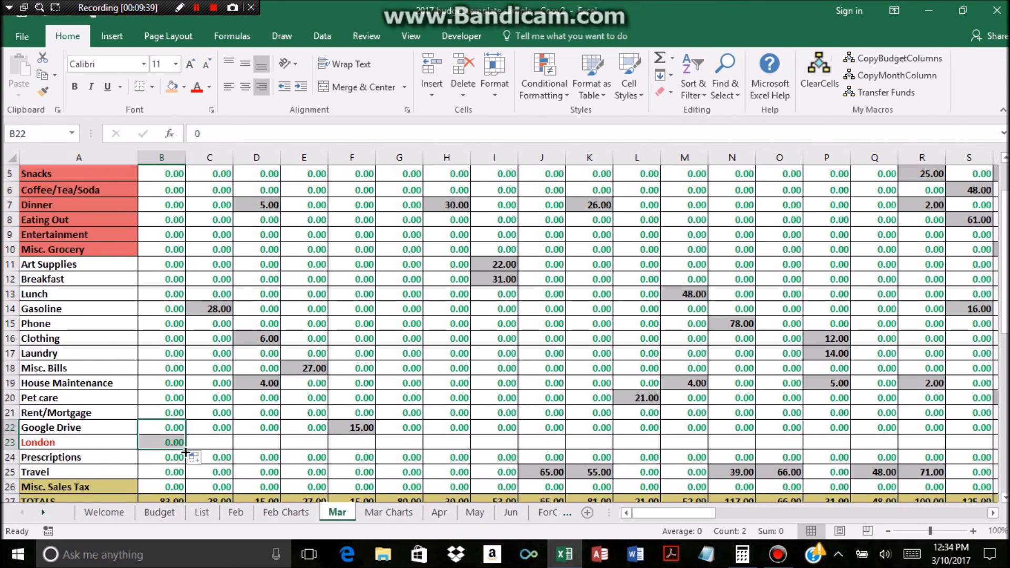
{"action": "left_click", "coordinate": [211, 440]}
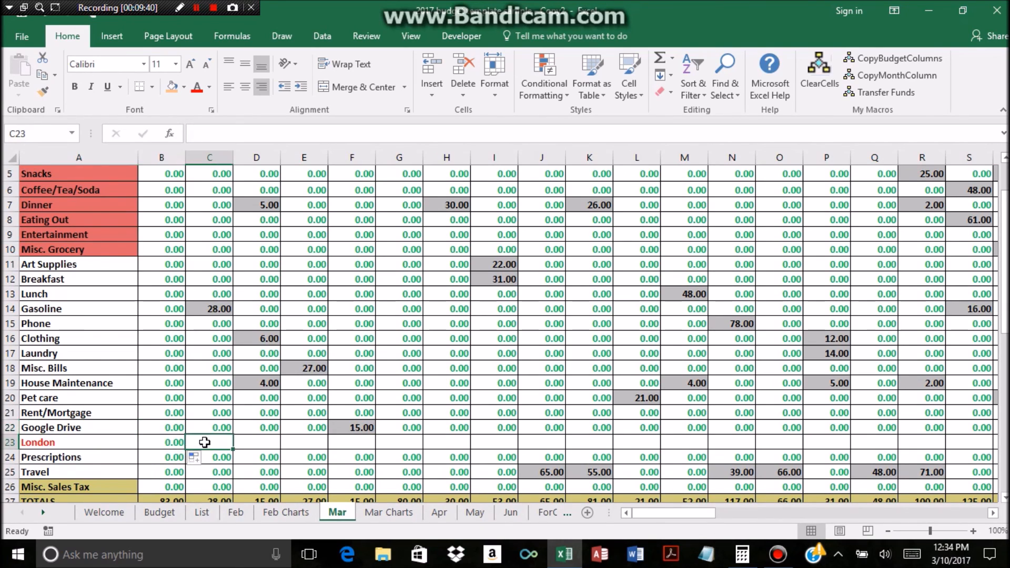
{"action": "left_click", "coordinate": [164, 440]}
{"action": "left_click_drag", "start_coordinate": [186, 449], "coordinate": [676, 439]}
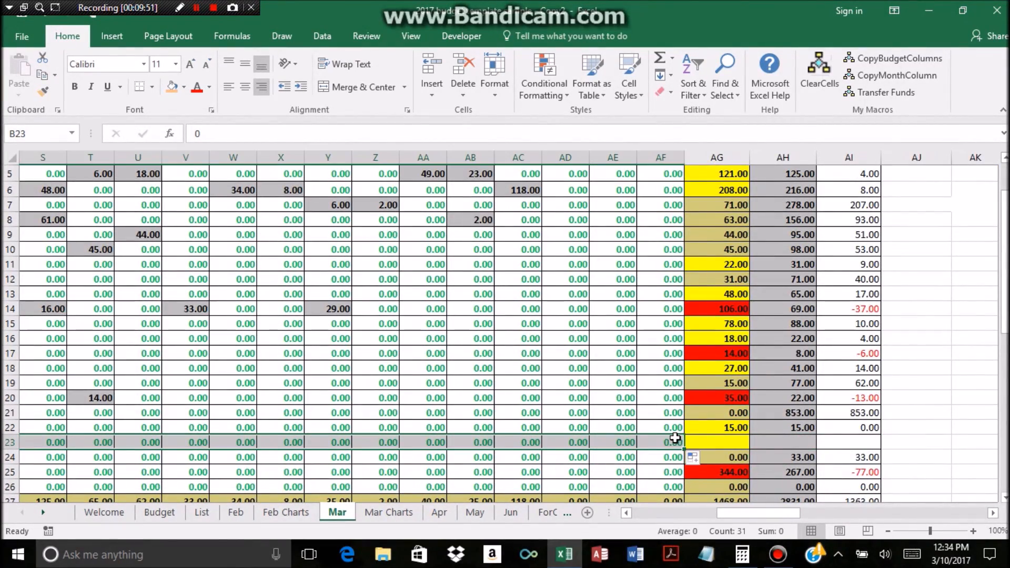